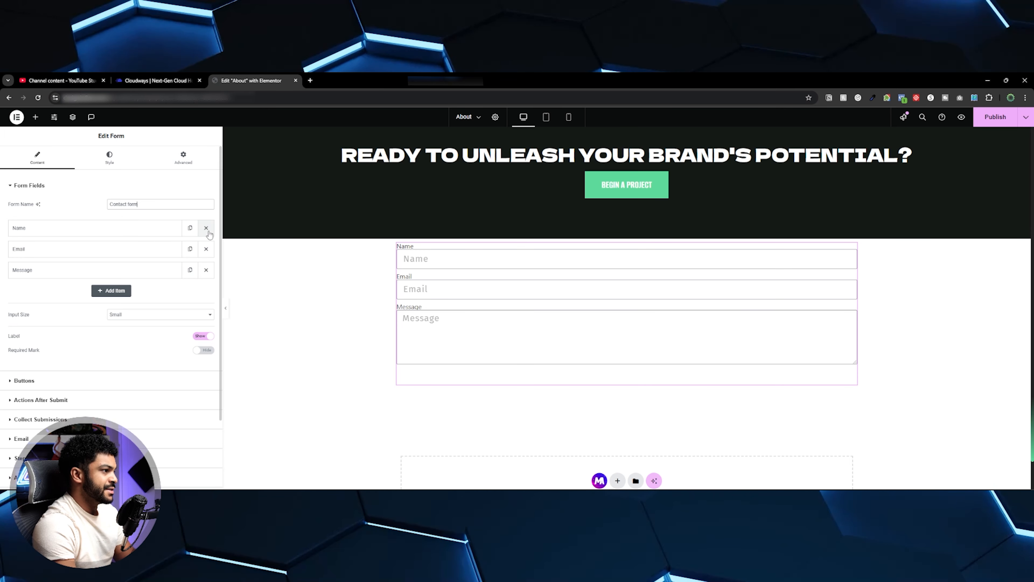
- Delete the form's Message and Email fields and make the remaining Name field a required Text field
{"action": "left_click", "coordinate": [206, 270]}
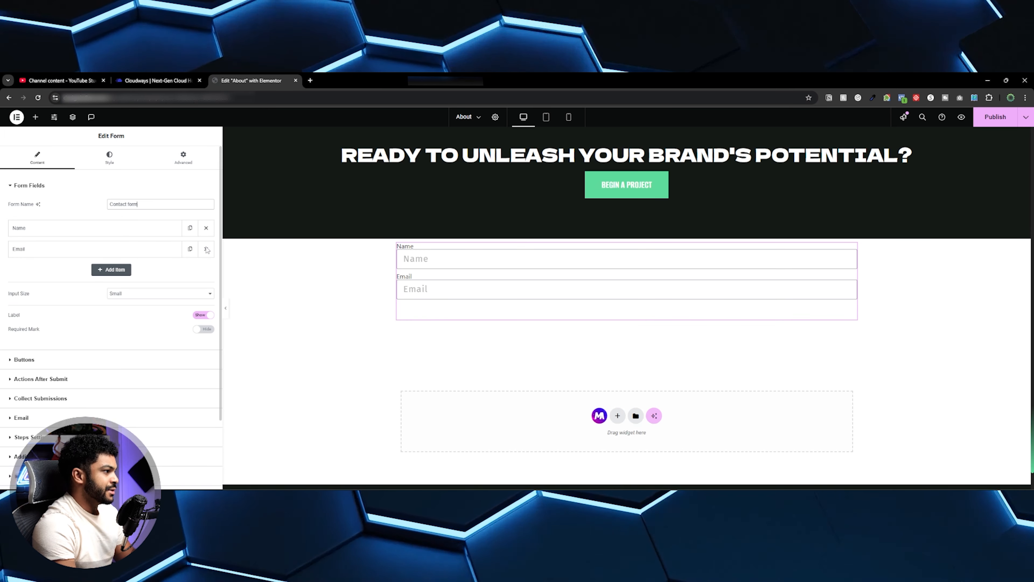
{"action": "left_click", "coordinate": [206, 249]}
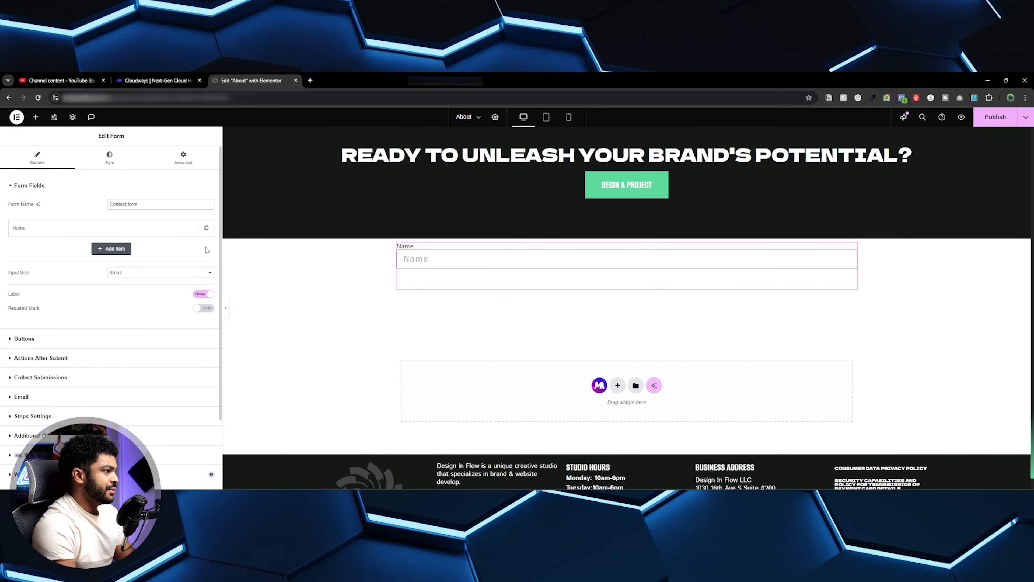
{"action": "left_click", "coordinate": [26, 232]}
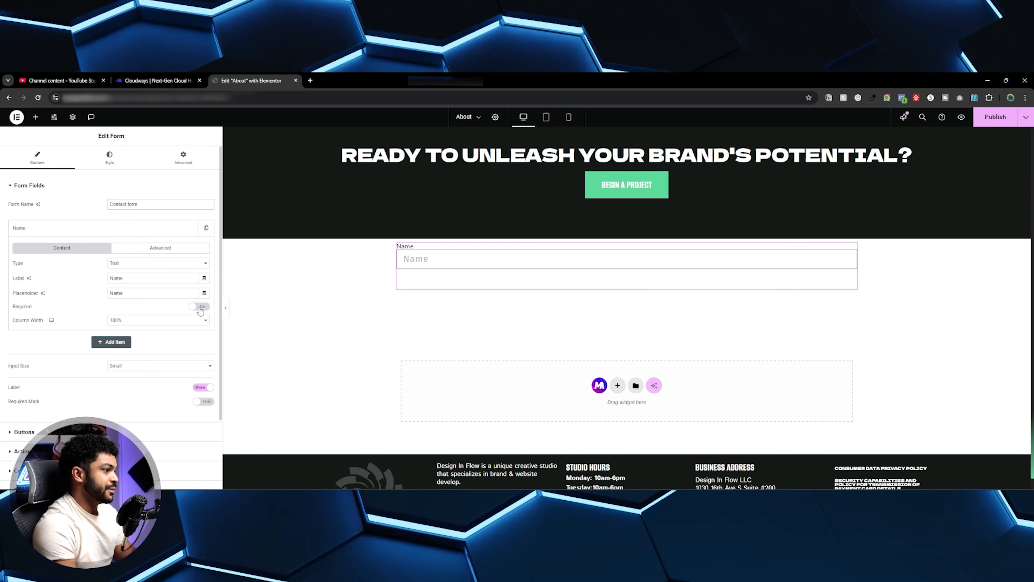
{"action": "left_click", "coordinate": [132, 263]}
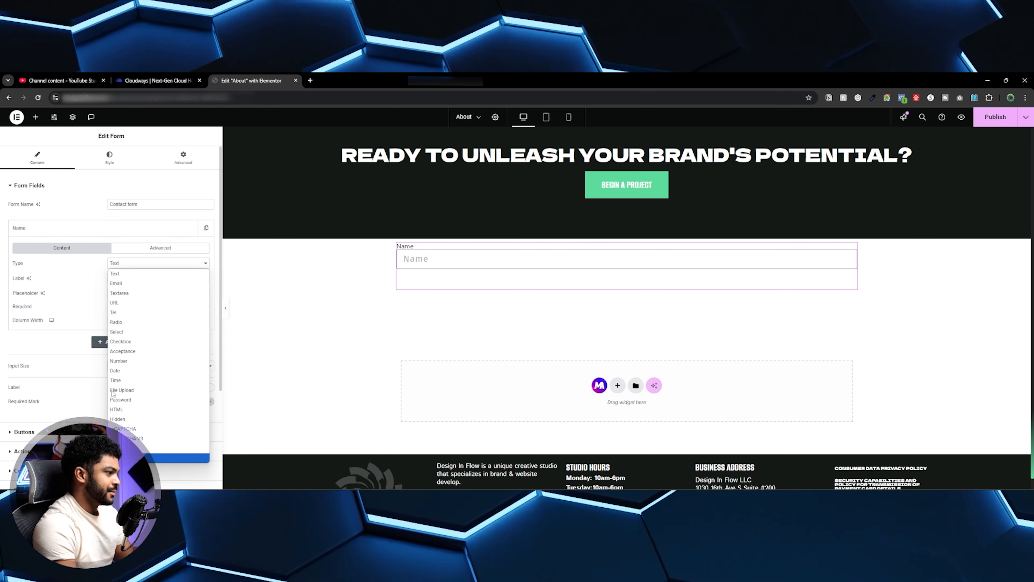
{"action": "left_click", "coordinate": [165, 274]}
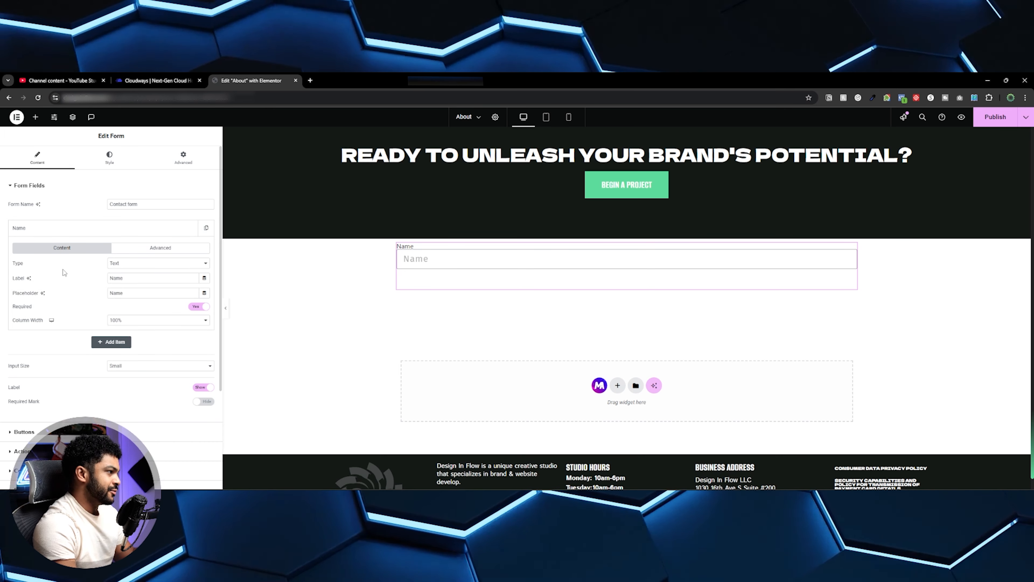
- Change the label of the Name field to "First Name"
{"action": "double_click", "coordinate": [167, 279]}
{"action": "key", "text": "BackSpace"}
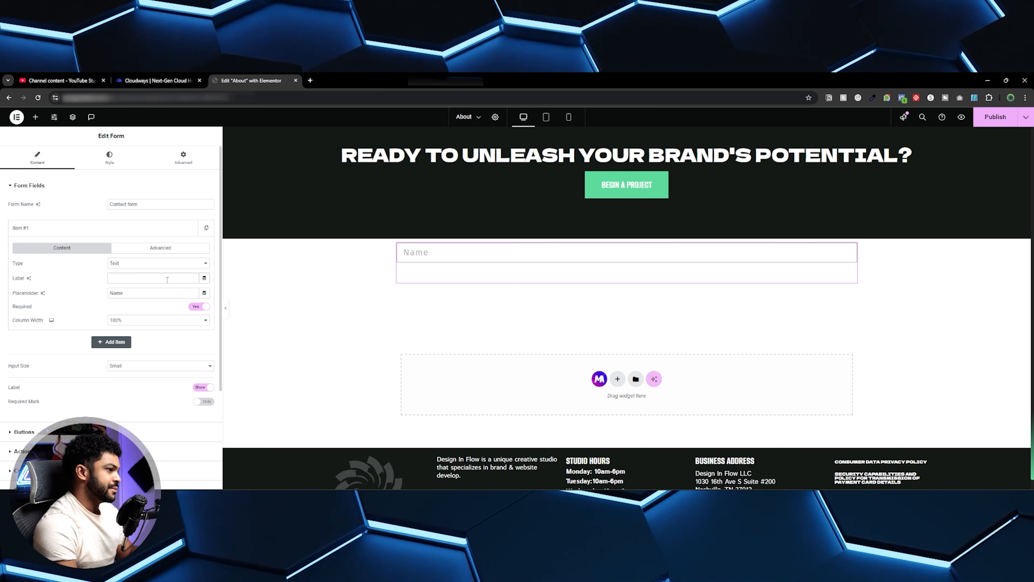
{"action": "type", "text": "Na"}
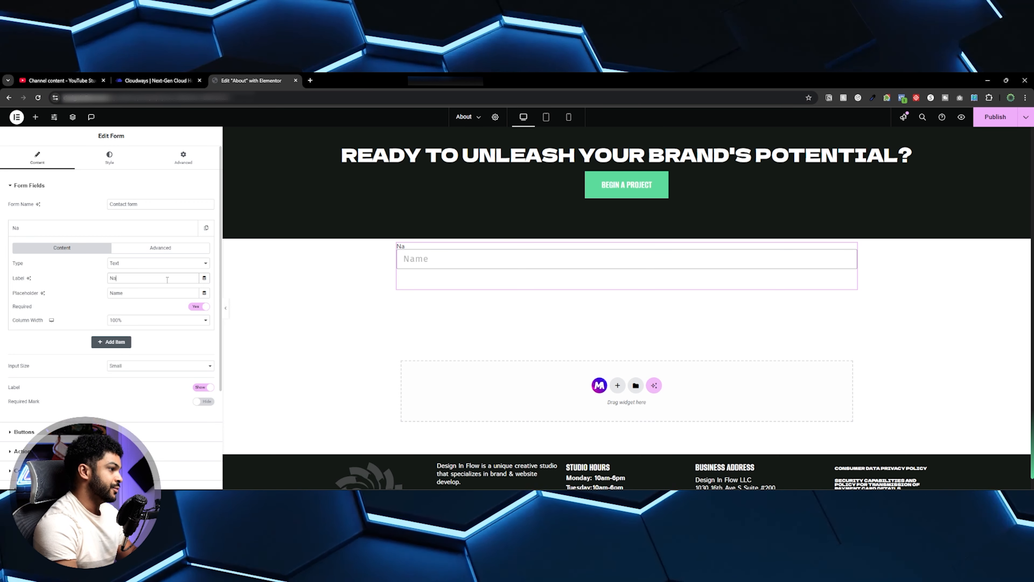
{"action": "type", "text": "Firs"}
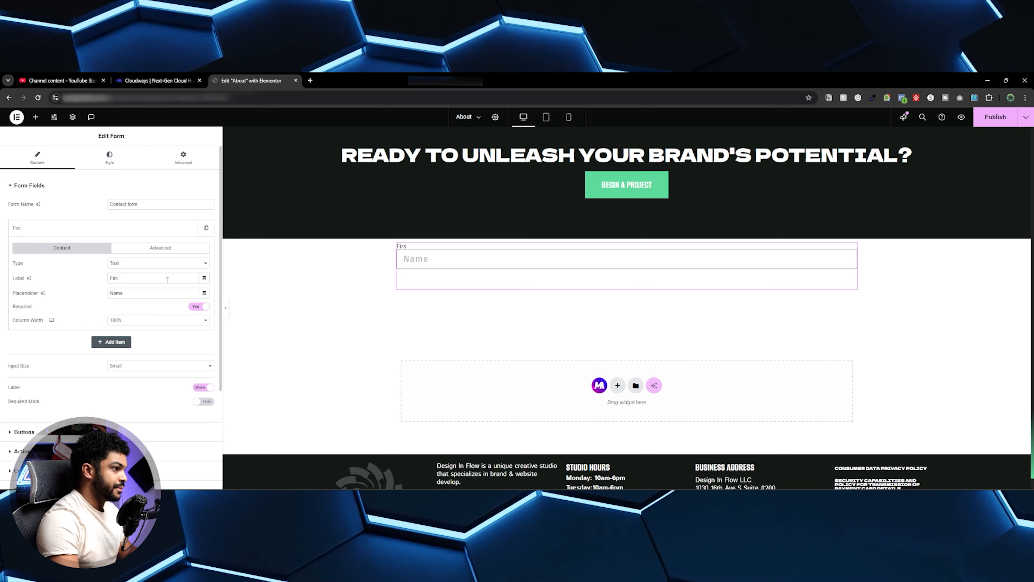
{"action": "type", "text": "t Name"}
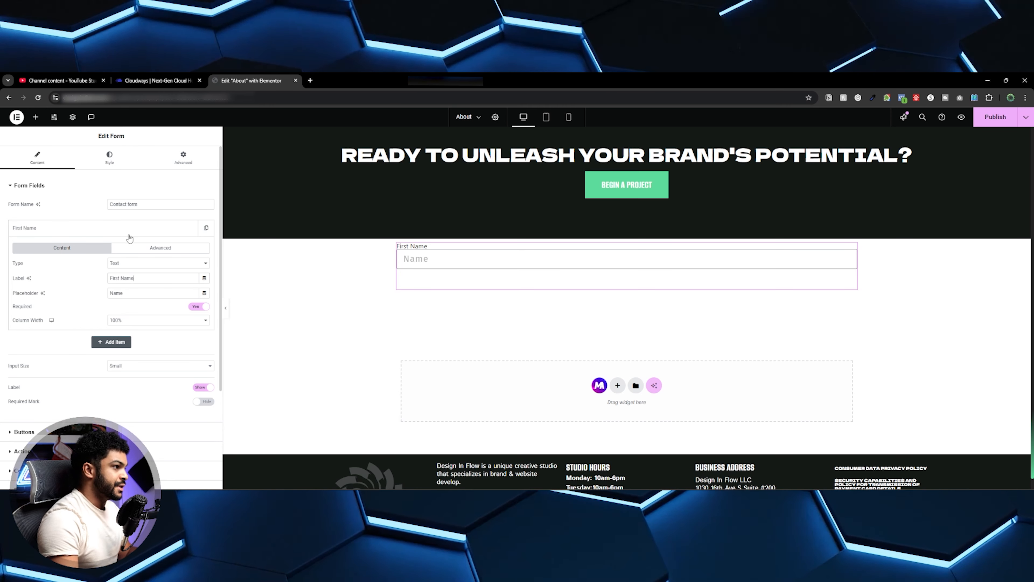
- Replace the placeholder of the First Name field with "First Name" and collapse the field's settings
{"action": "left_click", "coordinate": [131, 293]}
{"action": "key", "text": "BackSpace"}
{"action": "key", "text": "BackSpace"}
{"action": "key", "text": "BackSpace"}
{"action": "key", "text": "BackSpace"}
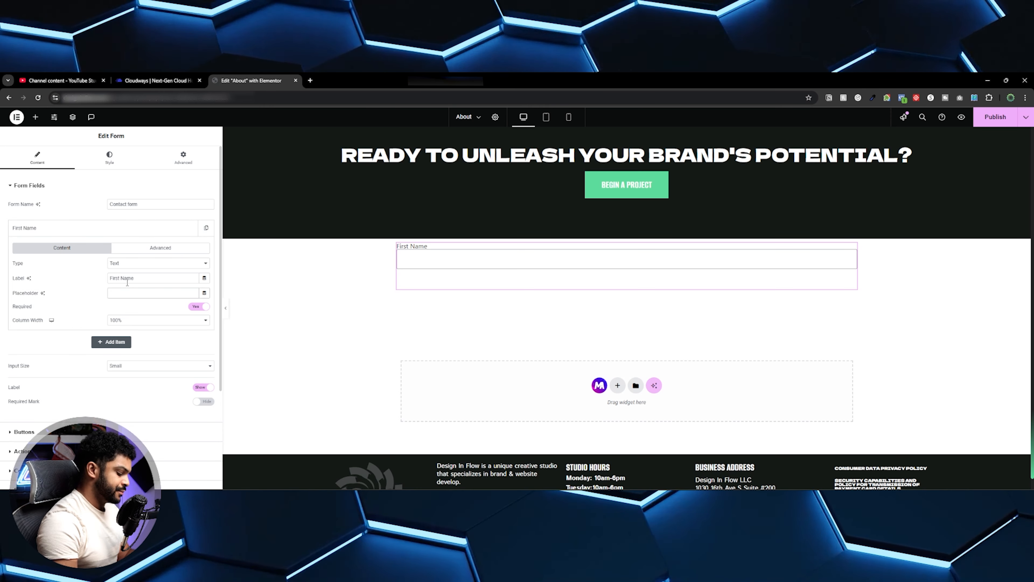
{"action": "type", "text": "First Name"}
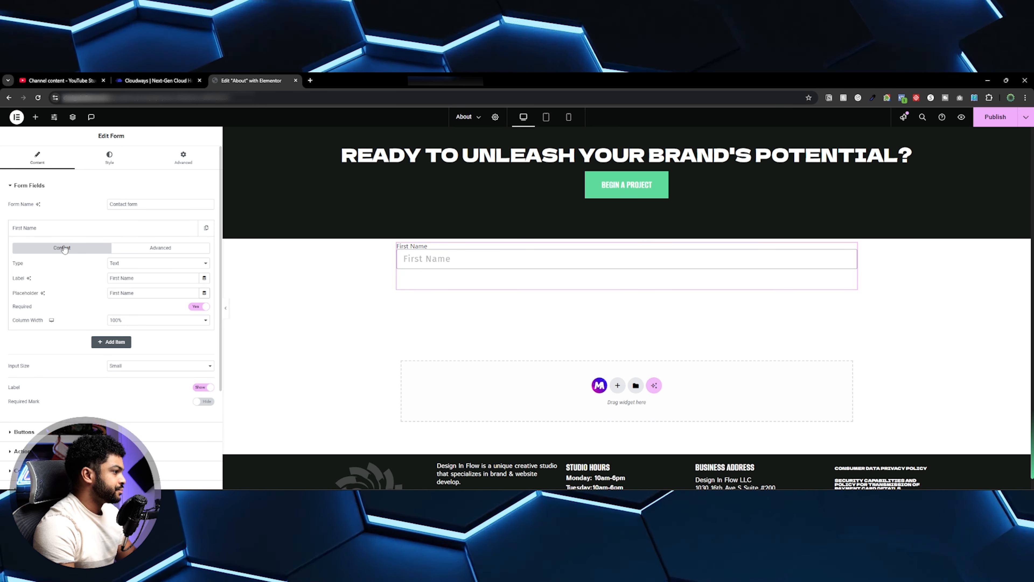
{"action": "left_click", "coordinate": [63, 232]}
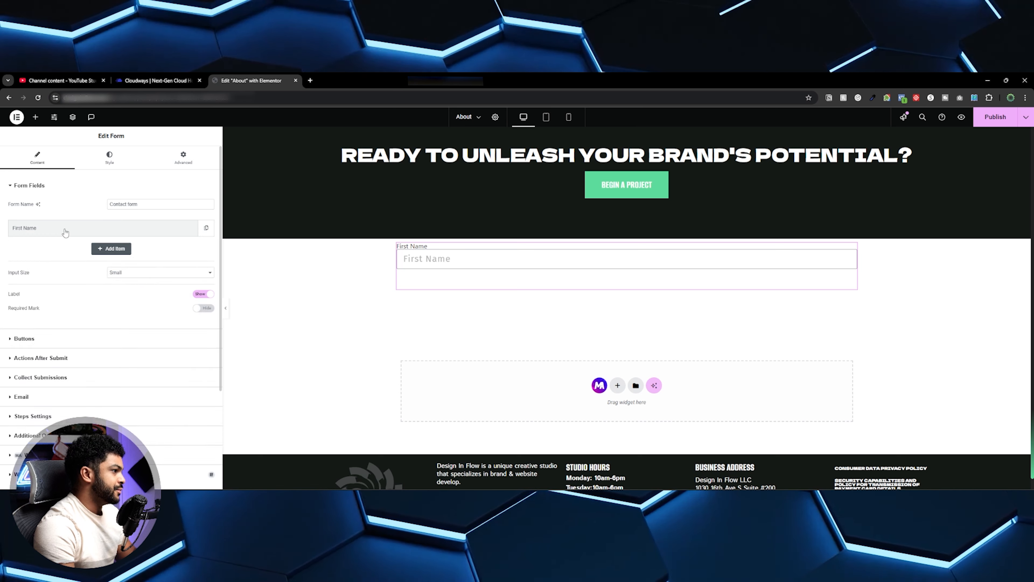
- Duplicate the First Name field and turn the copy into an Email type field with label and placeholder "Email"
{"action": "left_click", "coordinate": [206, 227]}
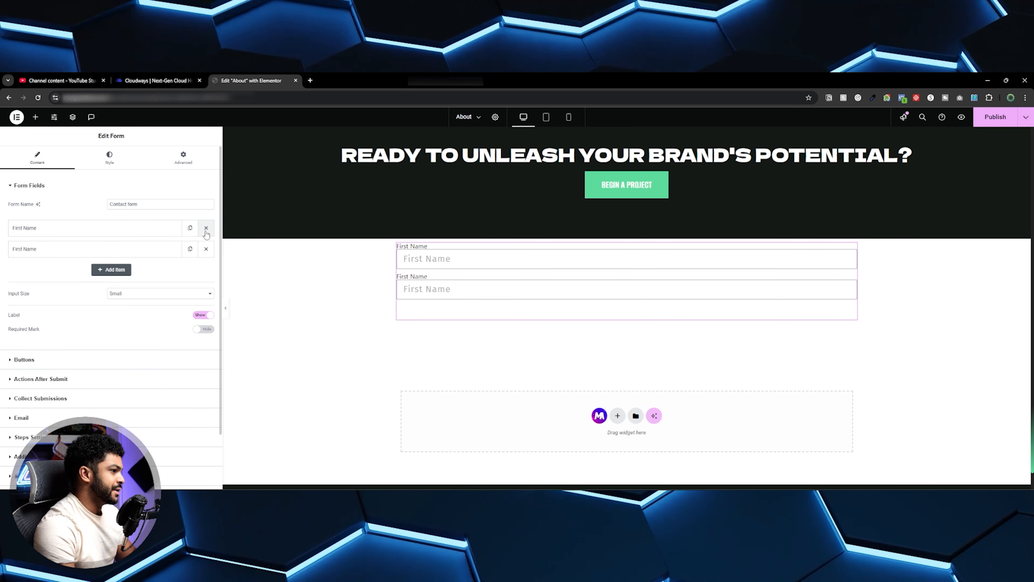
{"action": "left_click", "coordinate": [58, 249]}
{"action": "left_click", "coordinate": [158, 289]}
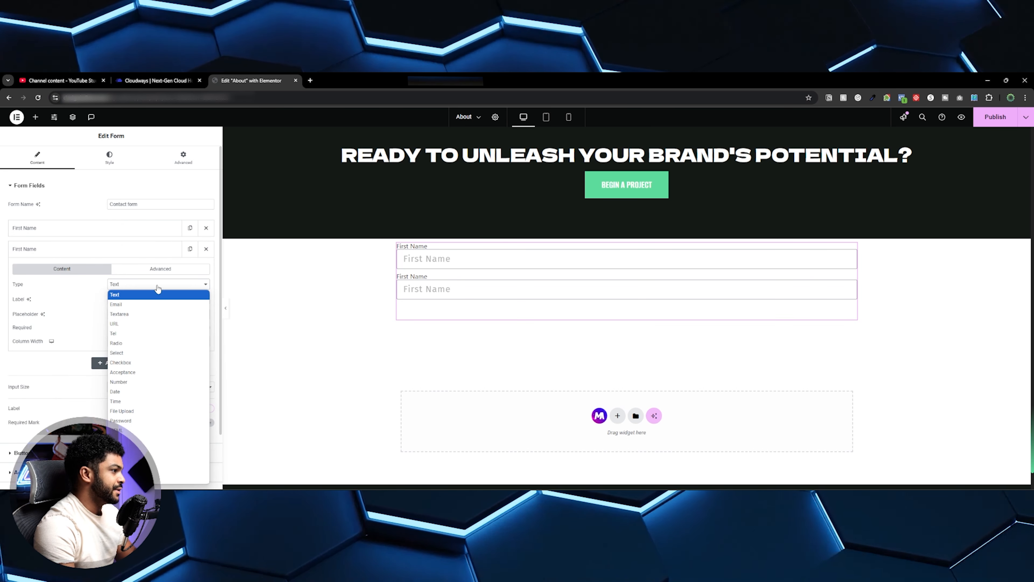
{"action": "left_click", "coordinate": [144, 302]}
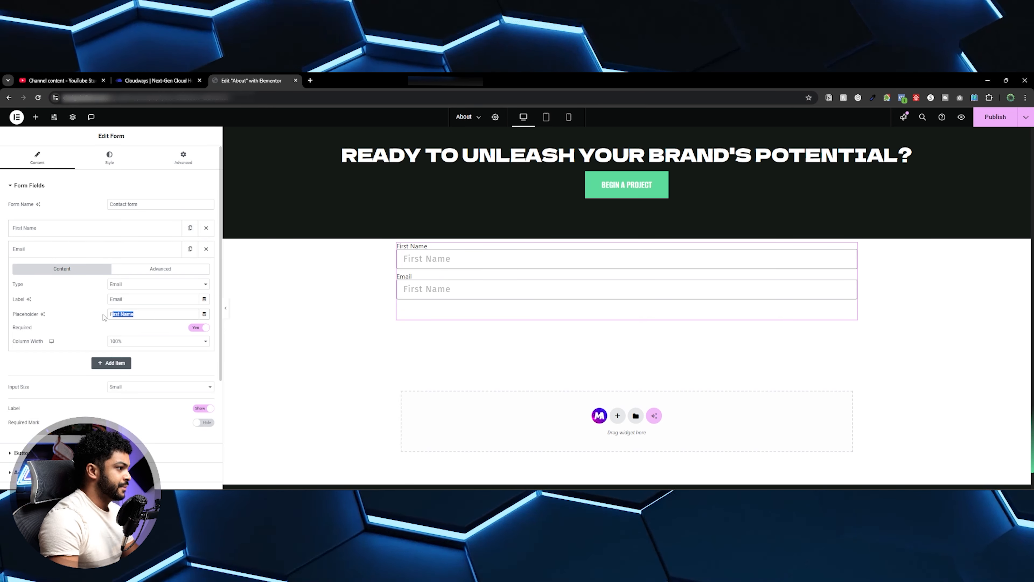
{"action": "triple_click", "coordinate": [120, 314]}
{"action": "type", "text": "Email"}
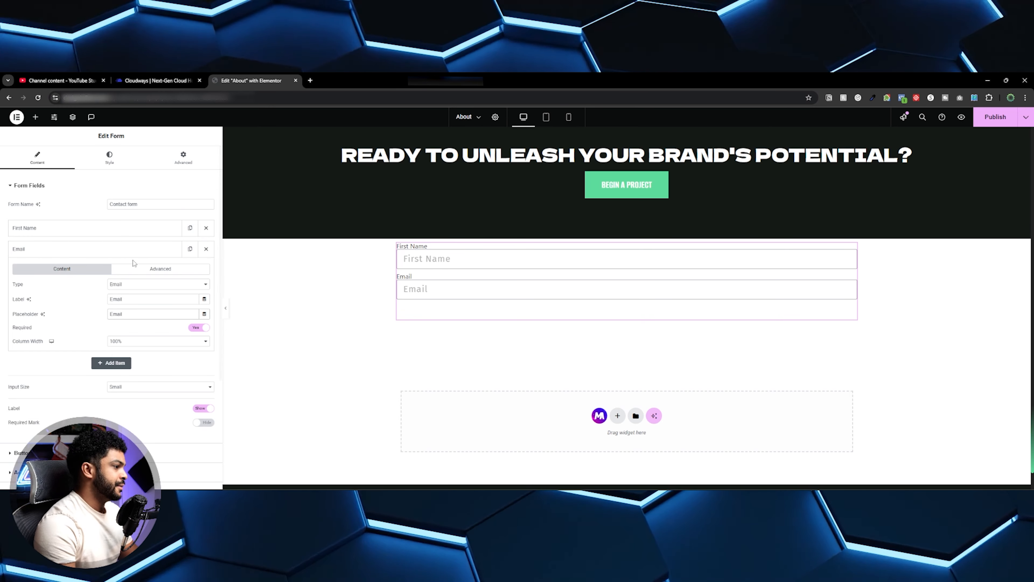
{"action": "left_click", "coordinate": [102, 249]}
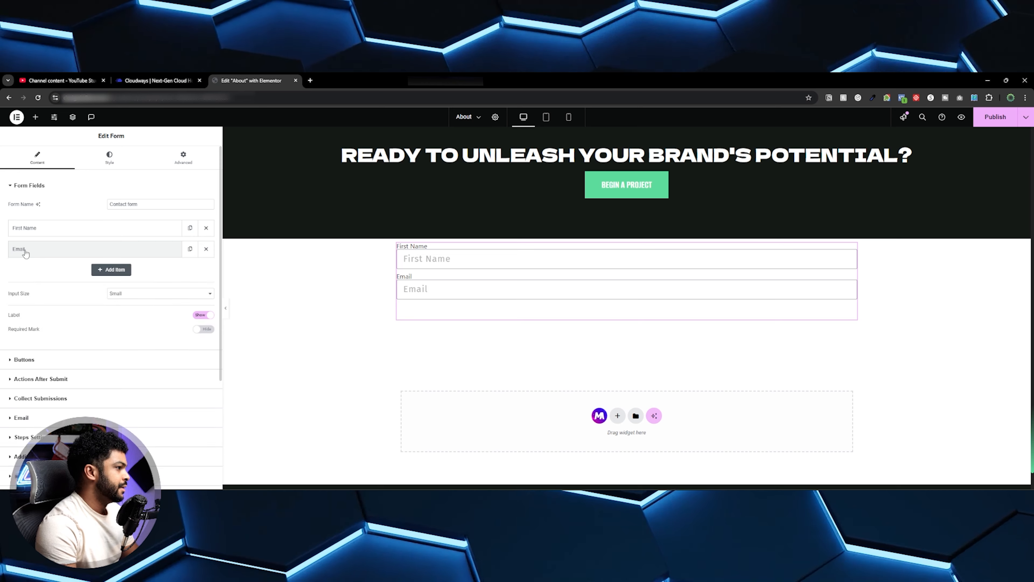
- Add a third form field of type Text with label and placeholder "Message" and make it required
{"action": "left_click", "coordinate": [103, 273]}
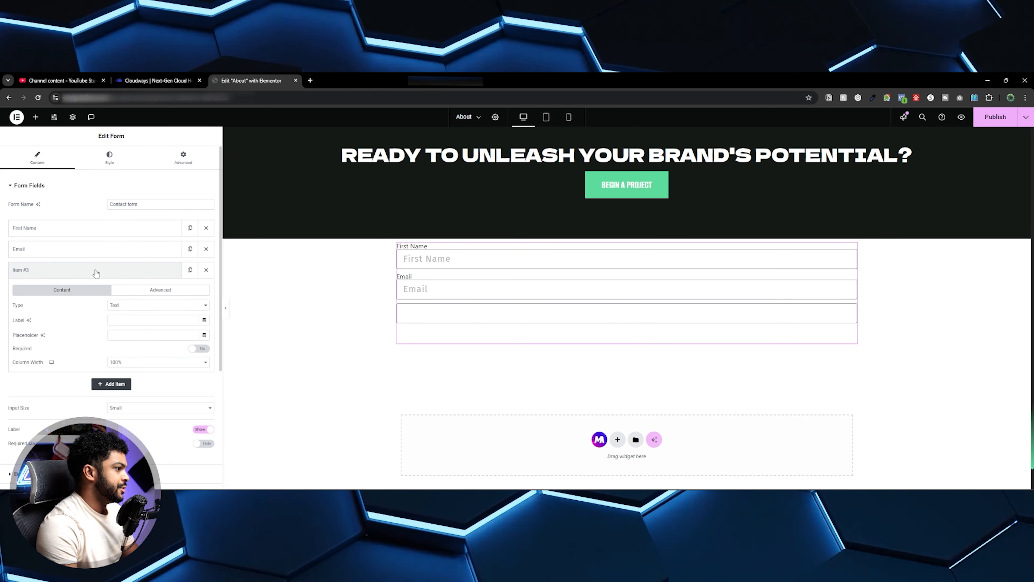
{"action": "left_click", "coordinate": [163, 303]}
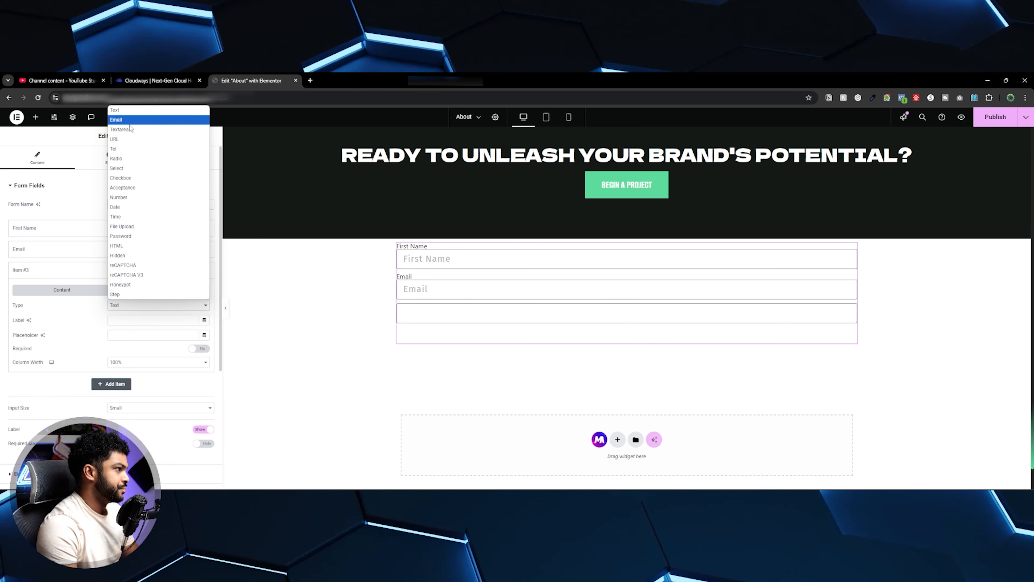
{"action": "left_click", "coordinate": [132, 112]}
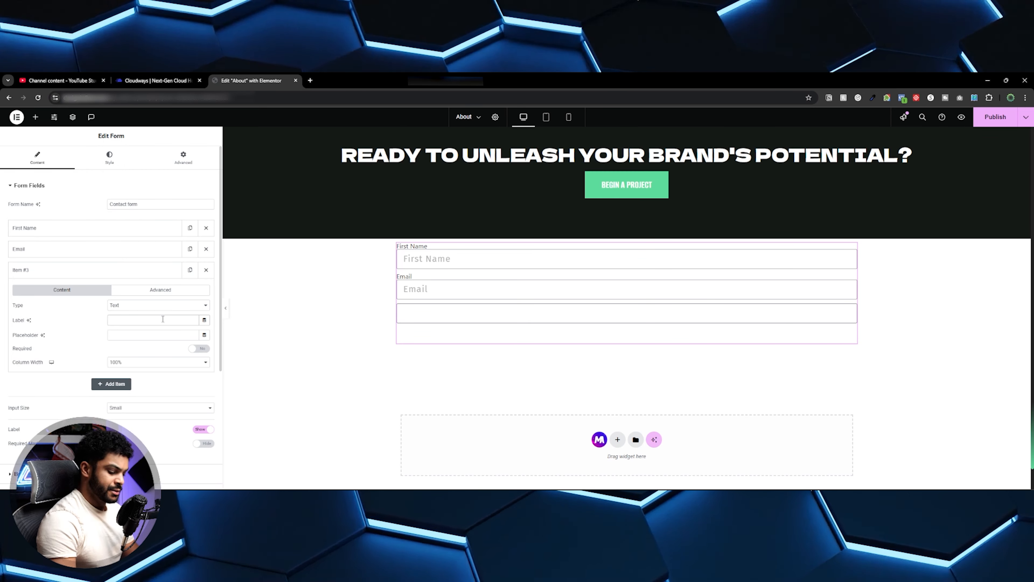
{"action": "type", "text": "Message"}
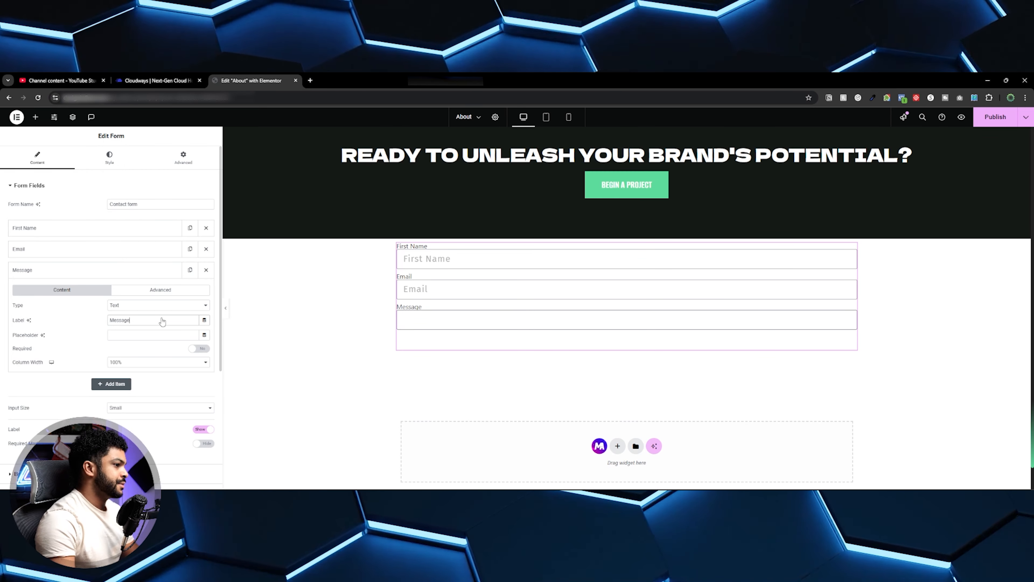
{"action": "left_click", "coordinate": [164, 335]}
{"action": "type", "text": "Mes"}
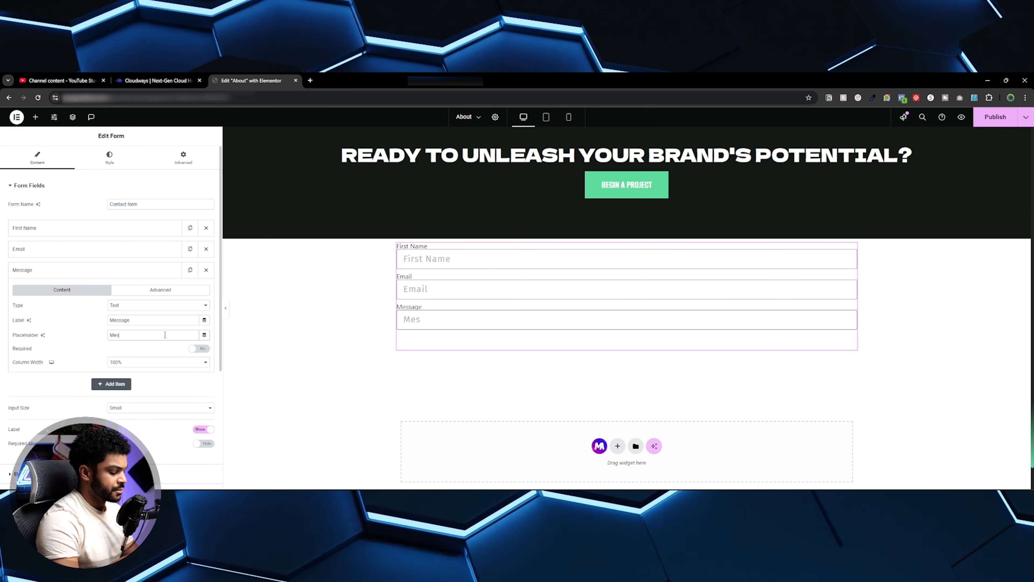
{"action": "type", "text": "s"}
{"action": "key", "text": "Caps_Lock"}
{"action": "type", "text": "AGE"}
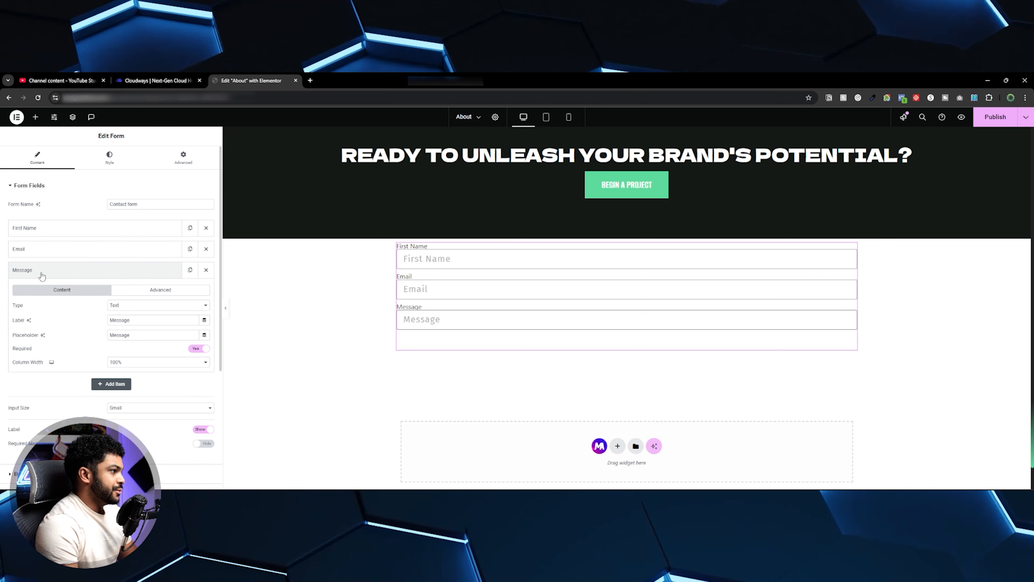
{"action": "left_click", "coordinate": [108, 270]}
- Add a fourth form field of type reCAPTCHA V3
{"action": "left_click", "coordinate": [111, 290]}
{"action": "left_click", "coordinate": [152, 325]}
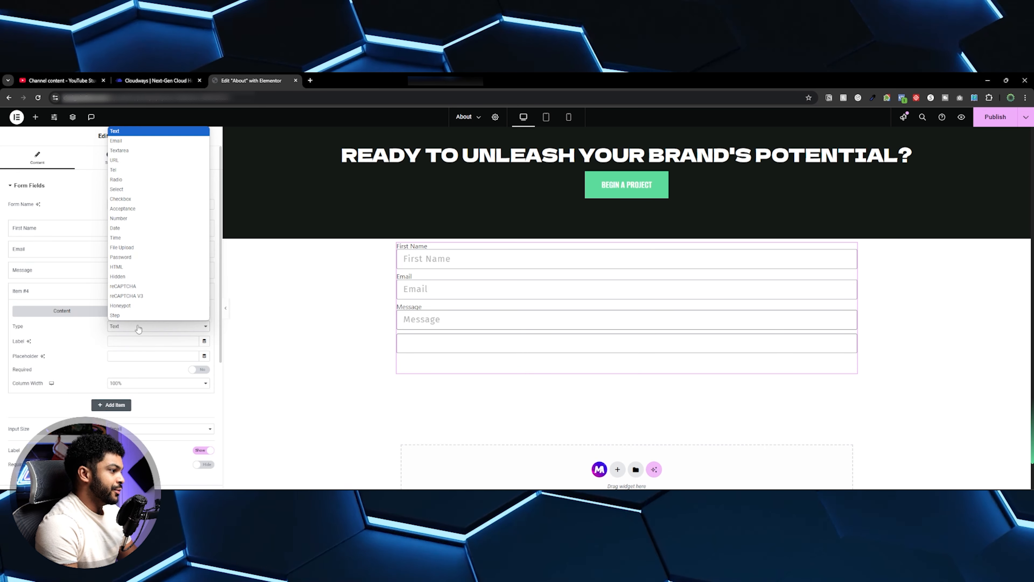
{"action": "left_click", "coordinate": [142, 296]}
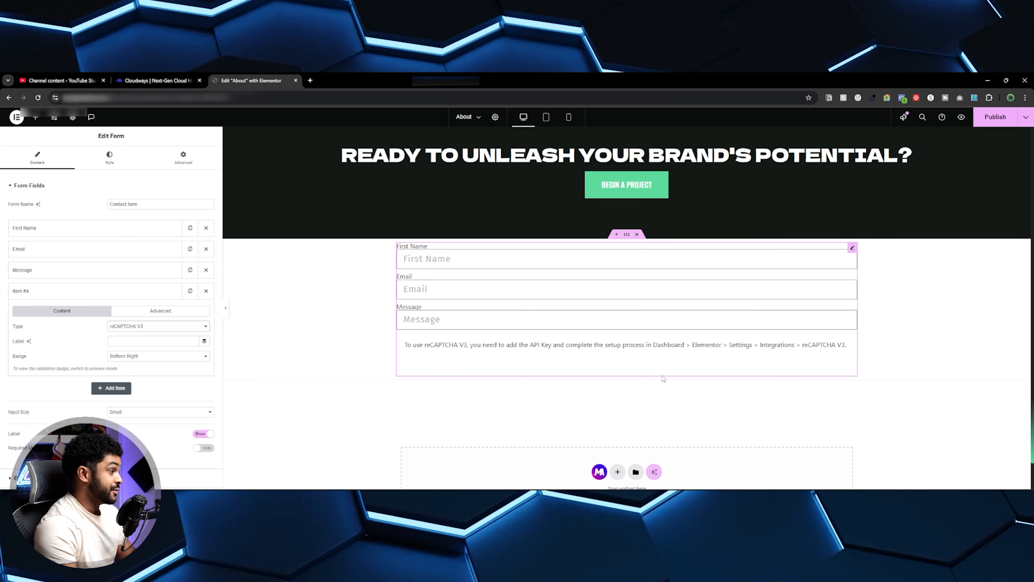
{"action": "left_click", "coordinate": [124, 291]}
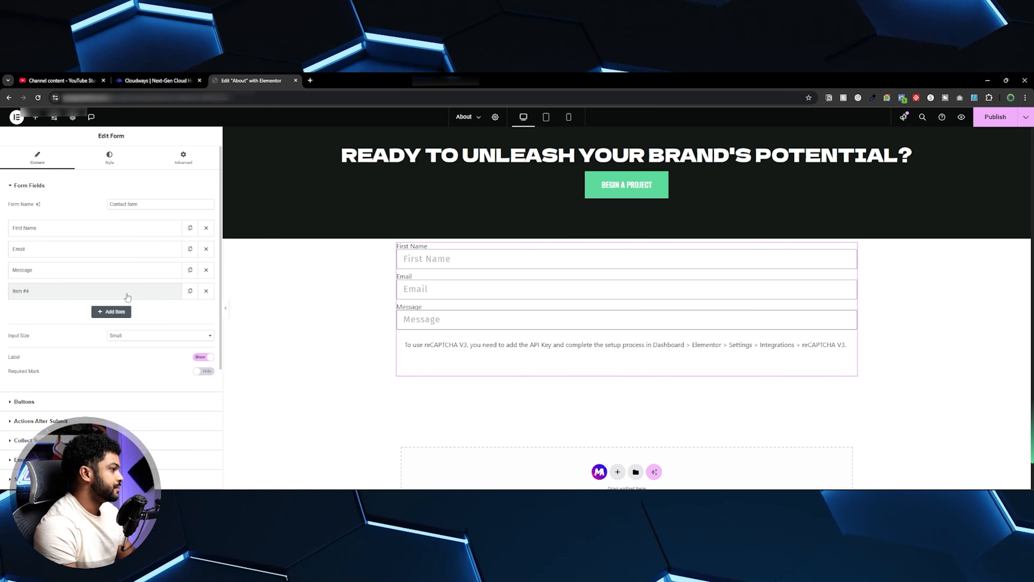
- Set the normal-state background color of the form's Next & Submit button to dark red
{"action": "left_click", "coordinate": [38, 362]}
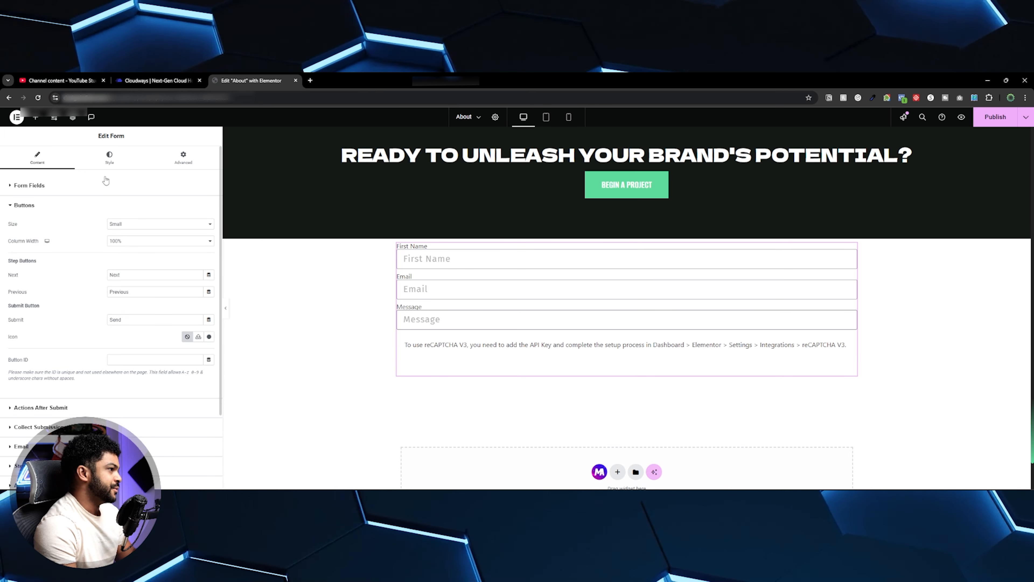
{"action": "left_click", "coordinate": [113, 168]}
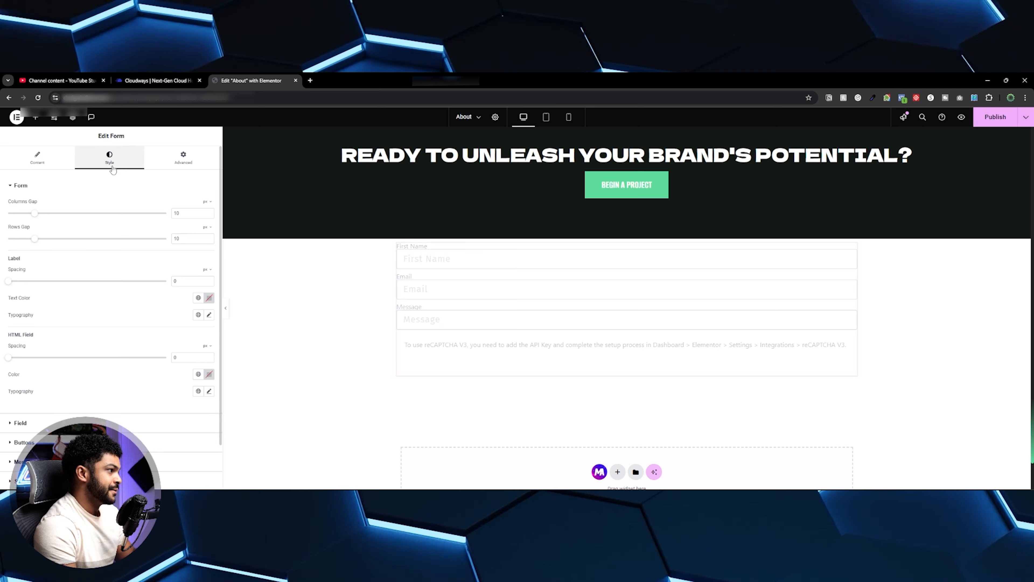
{"action": "scroll", "coordinate": [42, 401], "scroll_direction": "down", "scroll_amount": 1}
{"action": "left_click", "coordinate": [20, 391]}
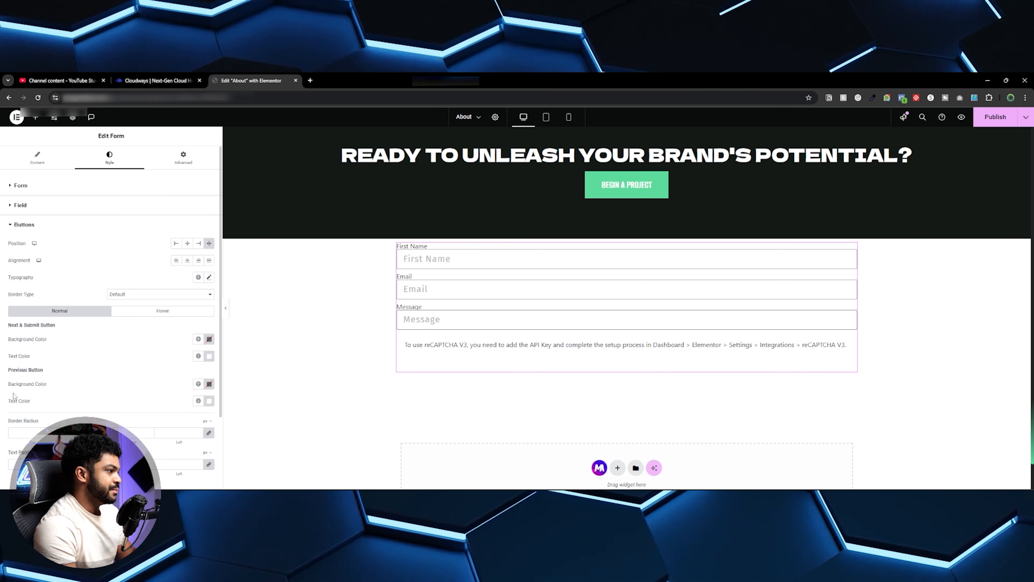
{"action": "scroll", "coordinate": [195, 301], "scroll_direction": "down", "scroll_amount": 1}
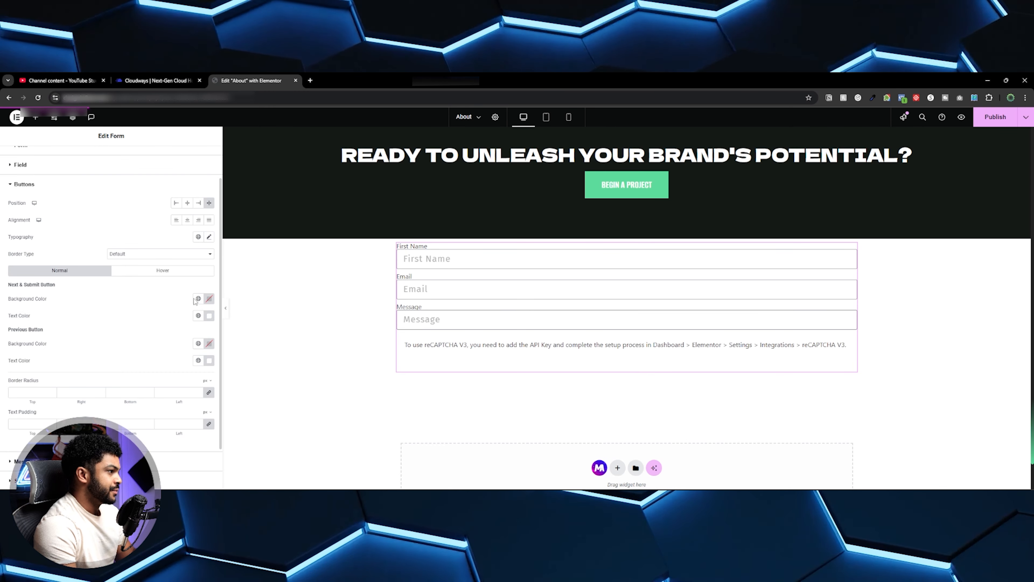
{"action": "left_click", "coordinate": [209, 299]}
{"action": "left_click_drag", "start_coordinate": [242, 359], "coordinate": [253, 348]}
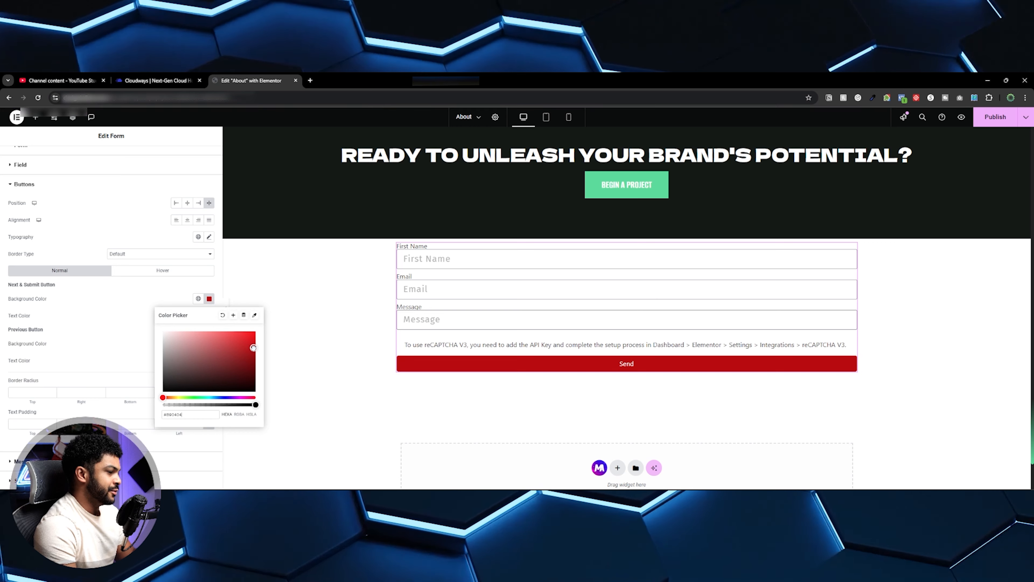
{"action": "left_click", "coordinate": [145, 298]}
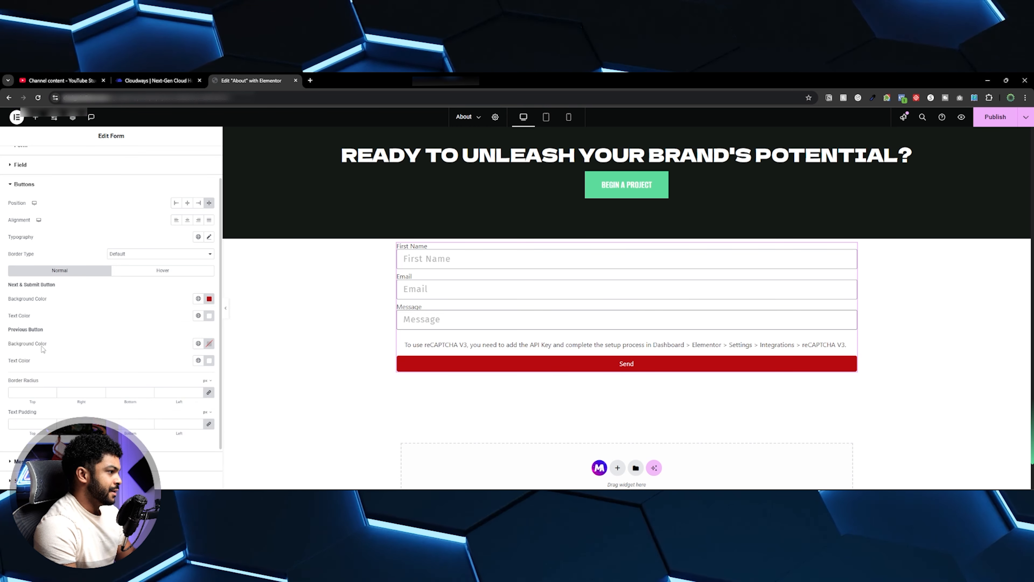
- Set the normal-state text color of the Next & Submit button to black (#000000)
{"action": "left_click", "coordinate": [210, 317]}
{"action": "left_click_drag", "start_coordinate": [216, 364], "coordinate": [145, 412]}
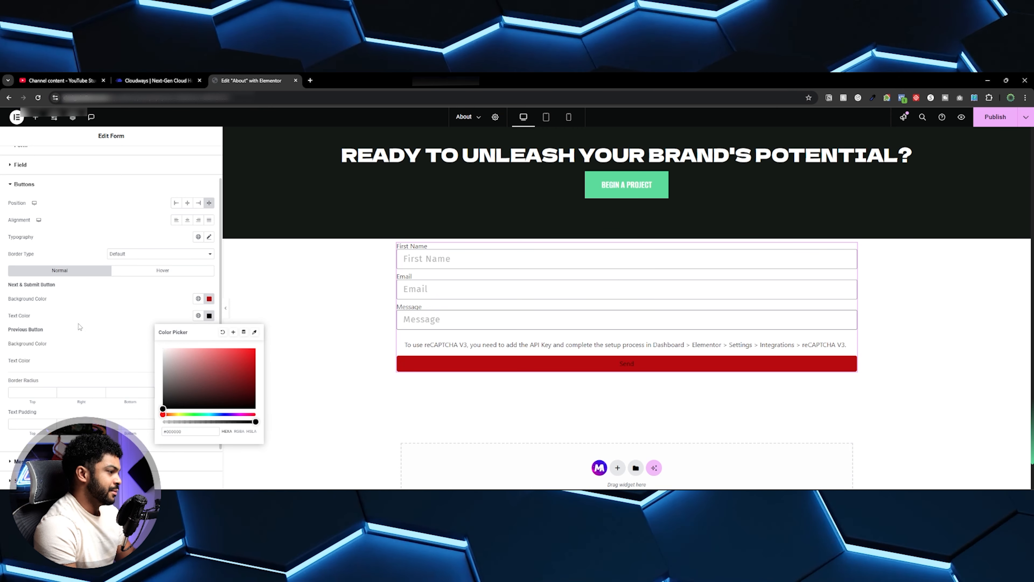
{"action": "left_click", "coordinate": [78, 337]}
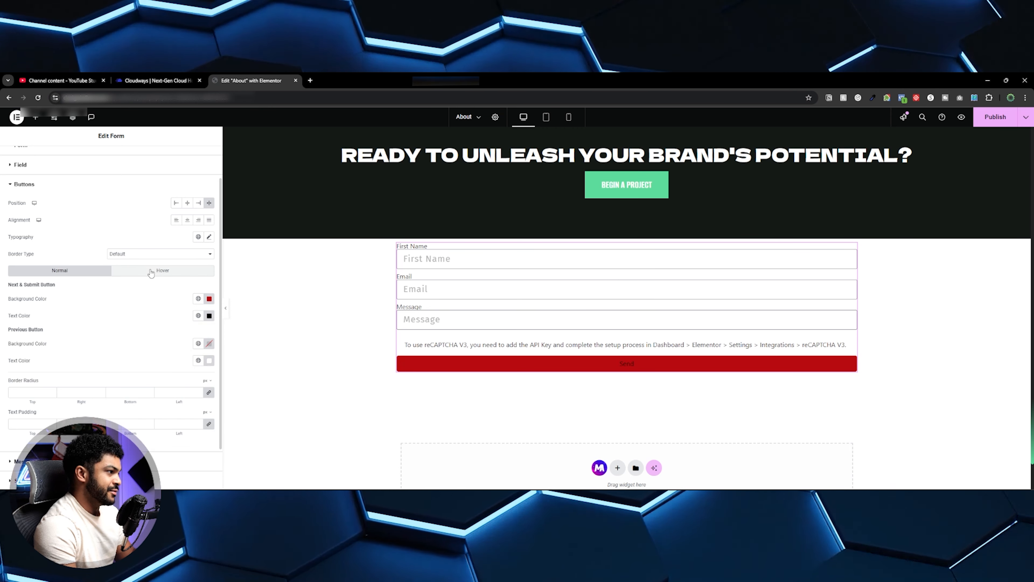
- Set the Next & Submit button's hover-state background color to light pink and its text color to black (#000000)
{"action": "left_click", "coordinate": [162, 271]}
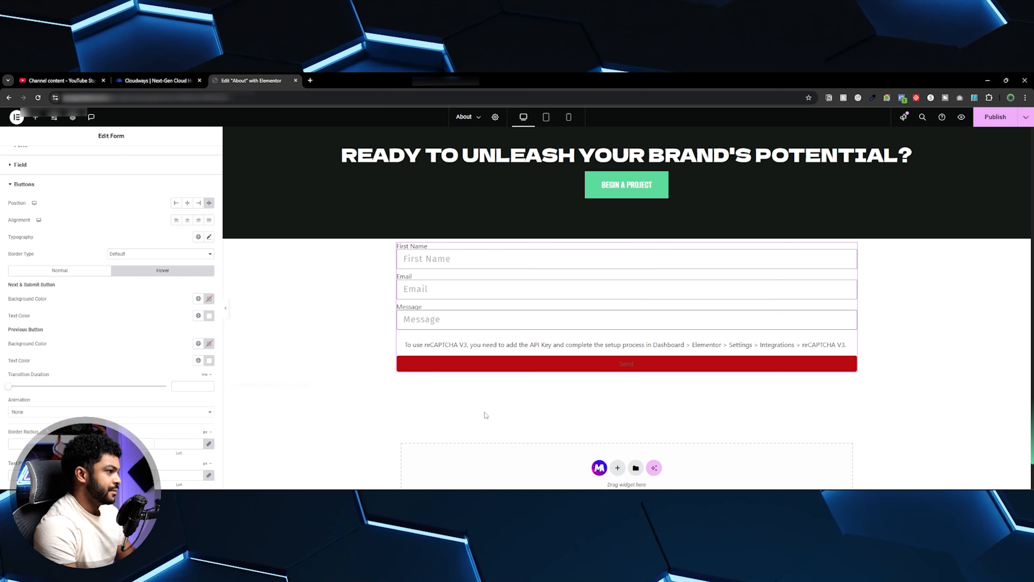
{"action": "left_click", "coordinate": [208, 299]}
{"action": "left_click_drag", "start_coordinate": [204, 342], "coordinate": [184, 332]}
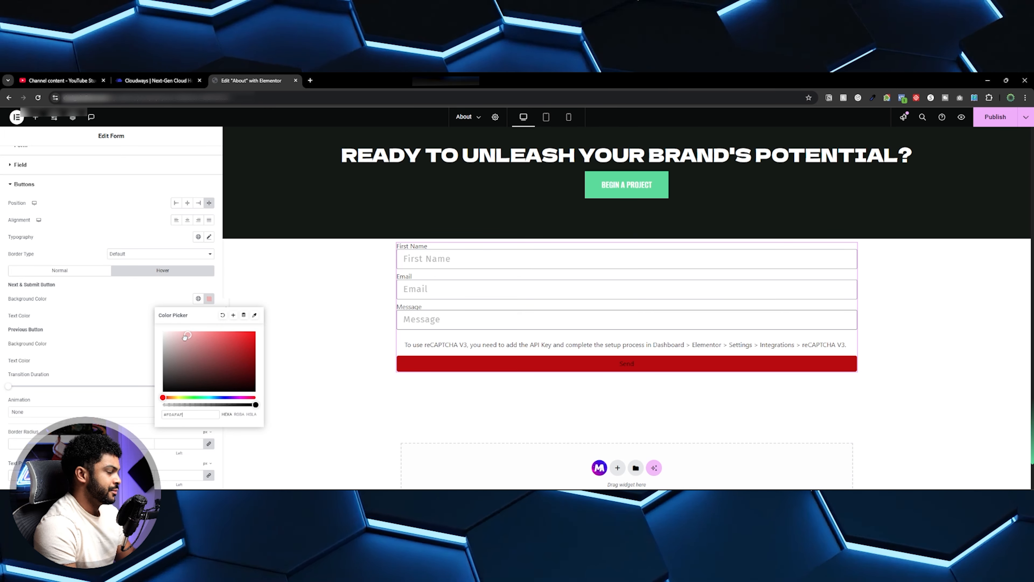
{"action": "left_click", "coordinate": [145, 295]}
{"action": "left_click", "coordinate": [209, 315]}
{"action": "left_click_drag", "start_coordinate": [171, 401], "coordinate": [156, 419]}
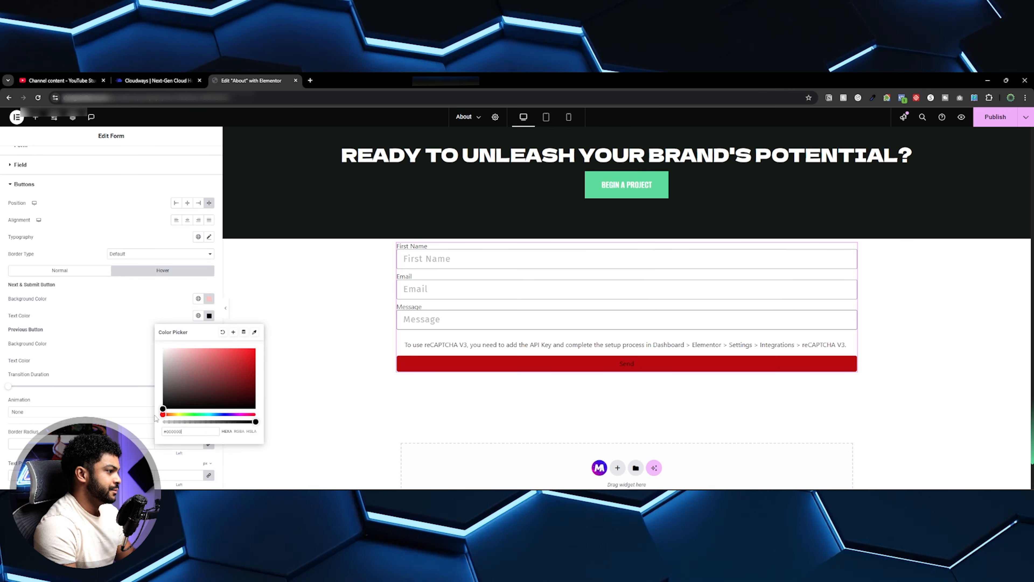
{"action": "left_click", "coordinate": [196, 310]}
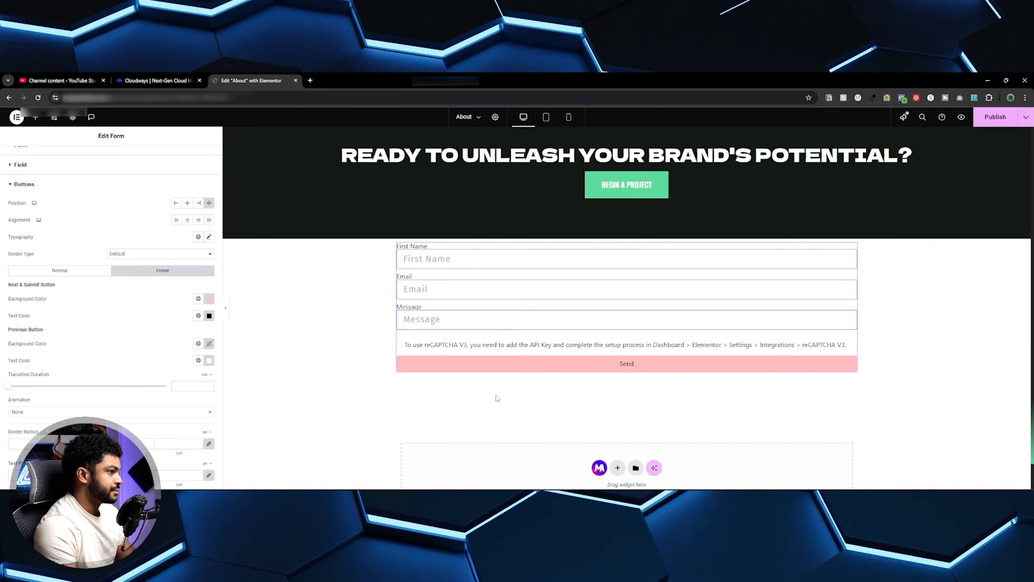
- Set the alignment of the form's submit button text to Center
{"action": "left_click", "coordinate": [176, 220]}
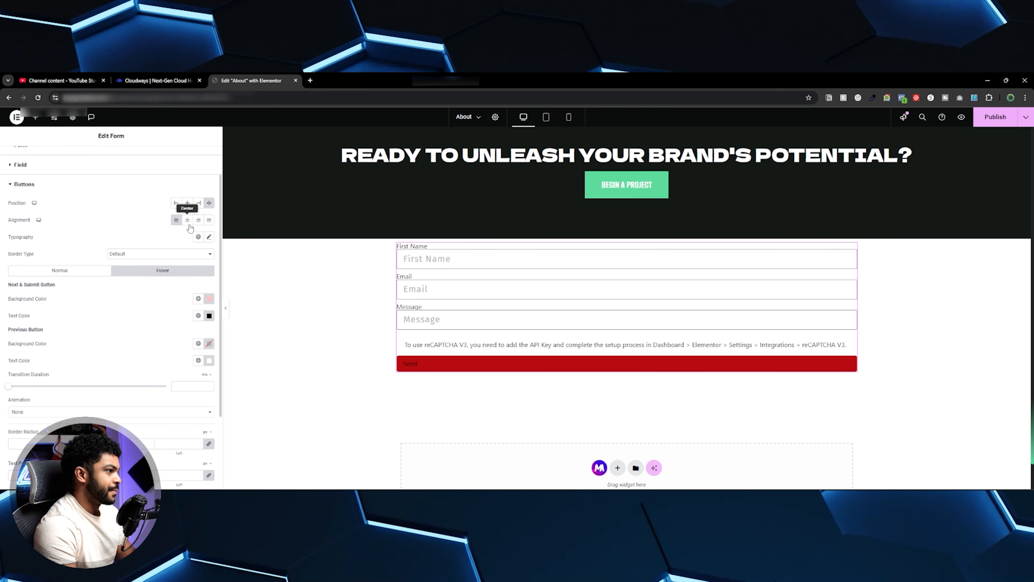
{"action": "scroll", "coordinate": [92, 358], "scroll_direction": "down", "scroll_amount": 3}
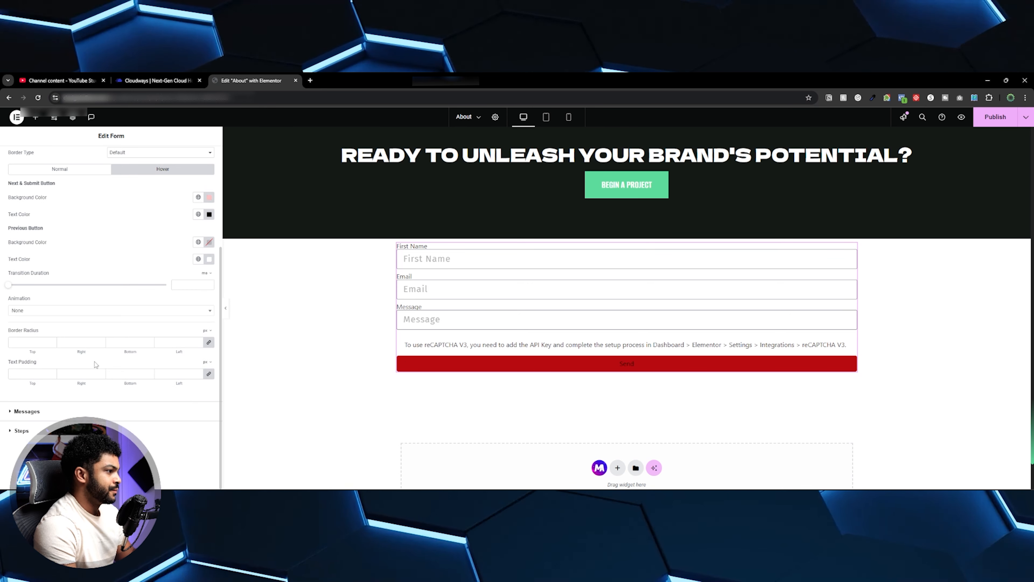
- Examine the form's Messages style settings, including typography, and its Steps style settings
{"action": "left_click", "coordinate": [44, 412]}
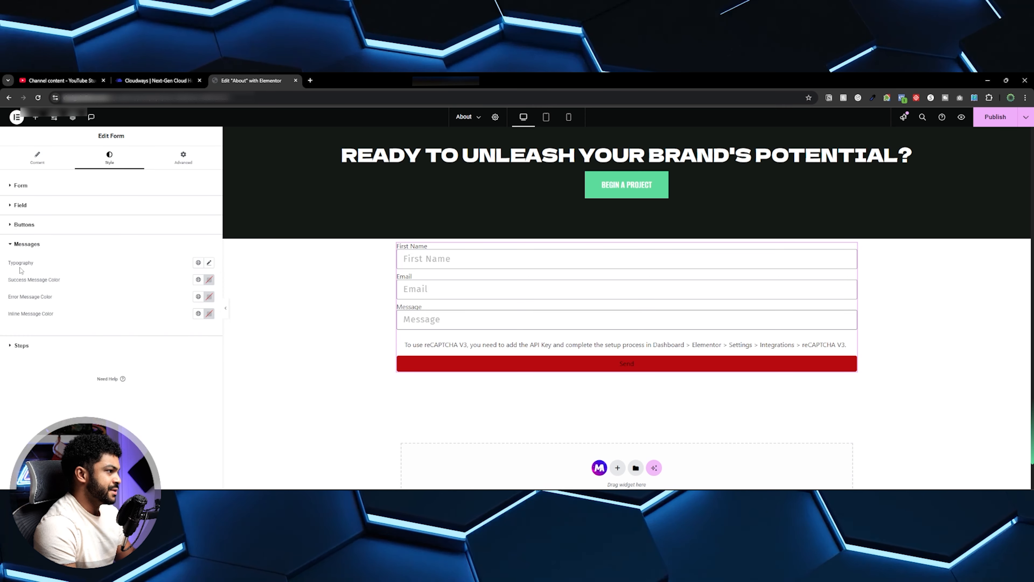
{"action": "left_click", "coordinate": [213, 265]}
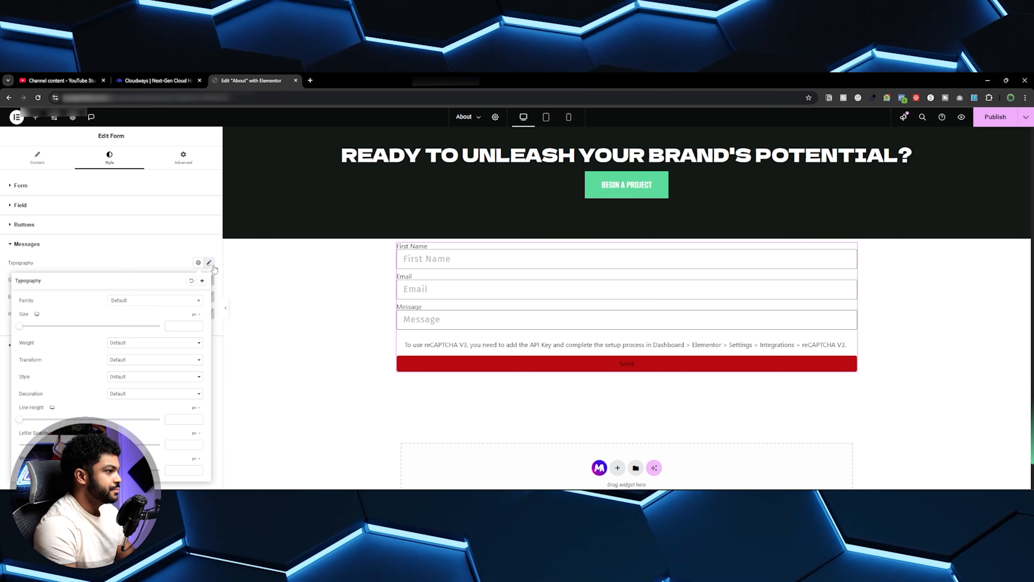
{"action": "left_click", "coordinate": [164, 342]}
{"action": "left_click", "coordinate": [20, 292]}
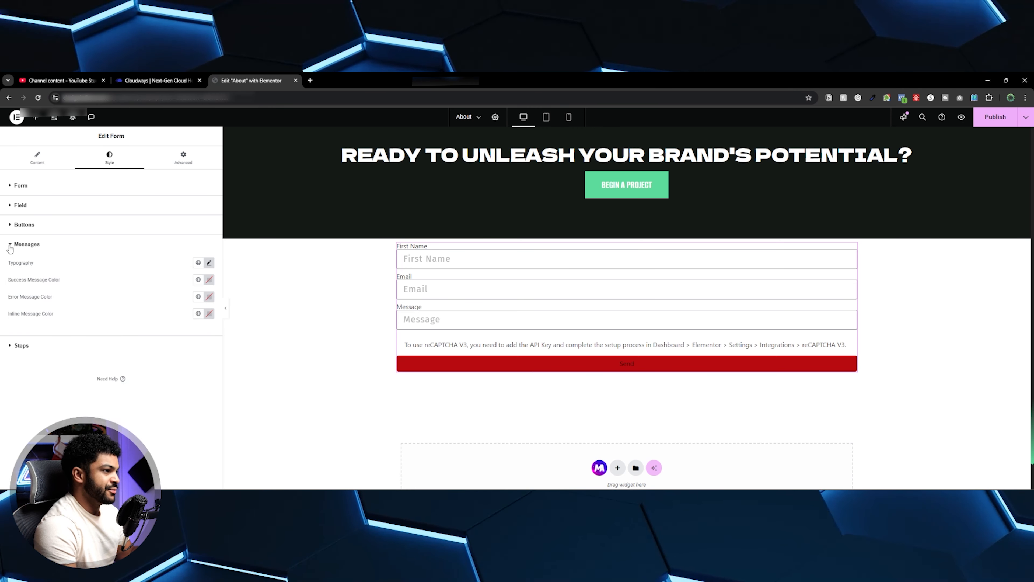
{"action": "left_click", "coordinate": [18, 346]}
{"action": "left_click", "coordinate": [21, 260]}
{"action": "left_click", "coordinate": [25, 244]}
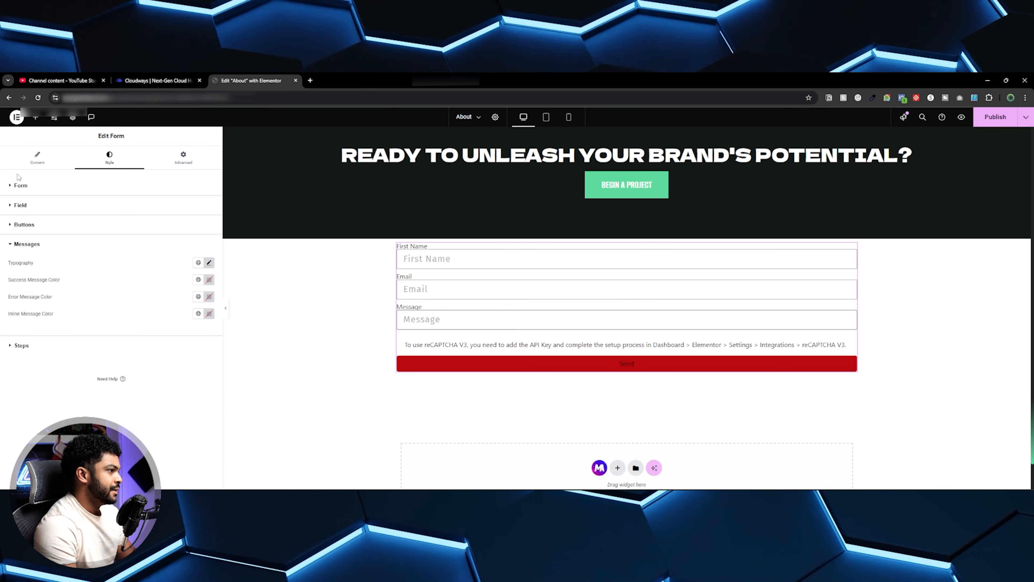
- Set the form's rows gap to 20 px and its label spacing to 9 px
{"action": "left_click", "coordinate": [20, 185]}
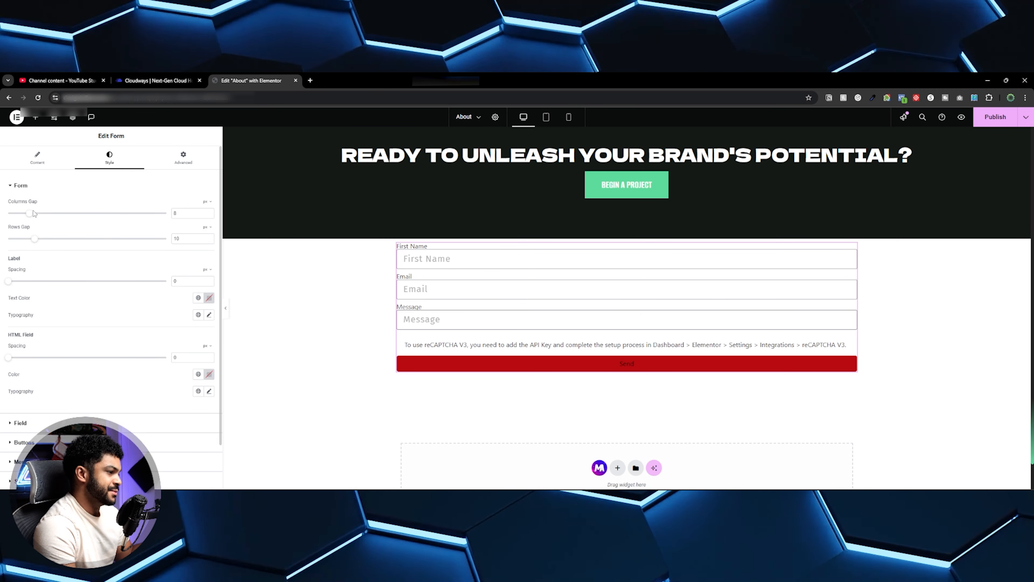
{"action": "left_click_drag", "start_coordinate": [33, 241], "coordinate": [60, 252]}
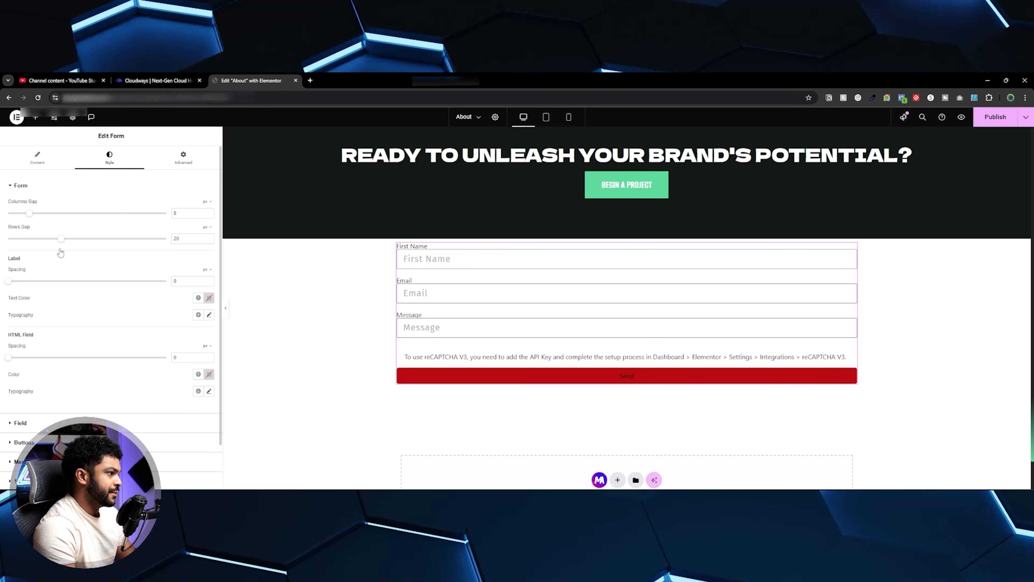
{"action": "left_click_drag", "start_coordinate": [7, 282], "coordinate": [32, 282]}
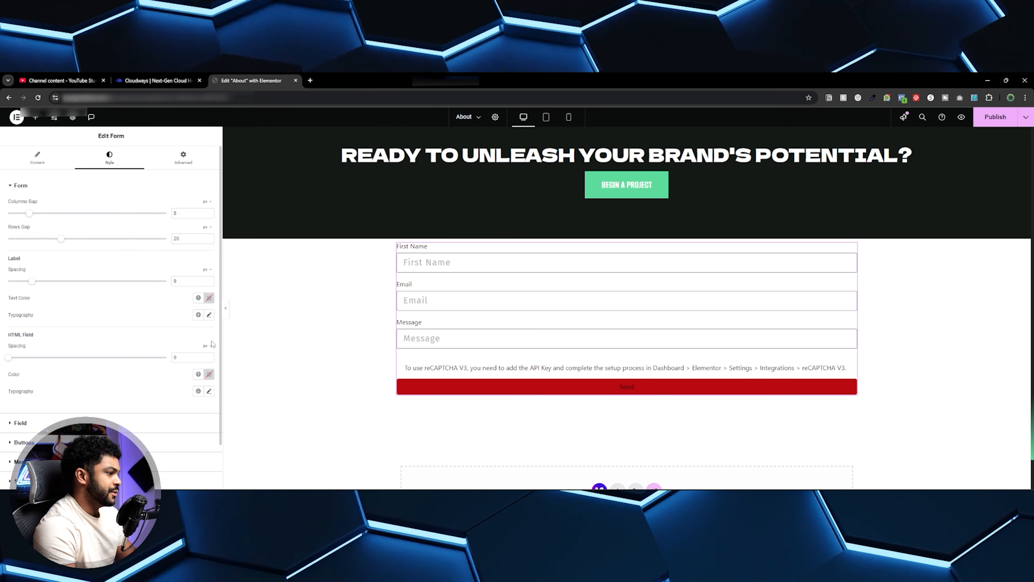
{"action": "scroll", "coordinate": [41, 367], "scroll_direction": "down", "scroll_amount": 2}
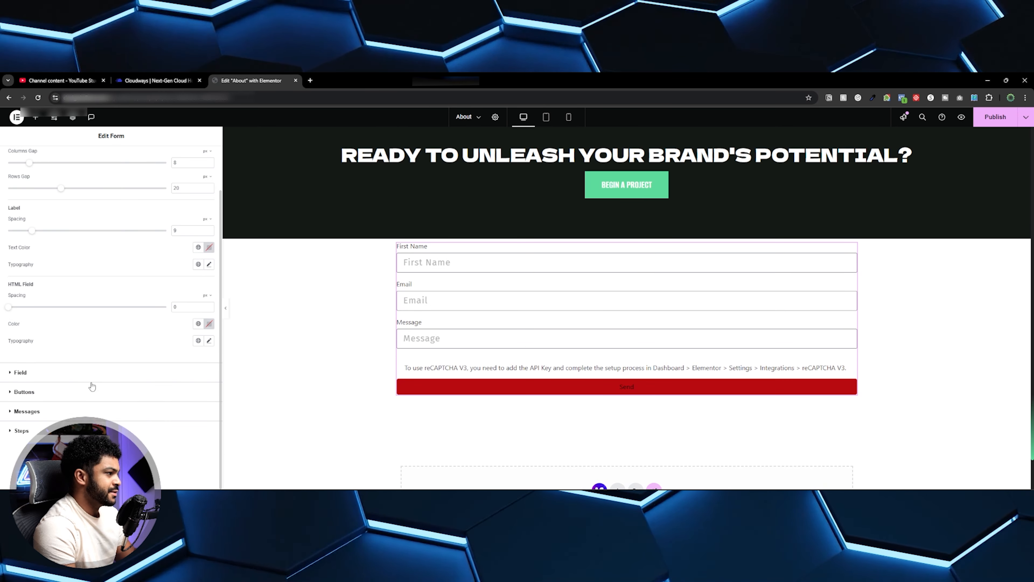
{"action": "left_click", "coordinate": [24, 391]}
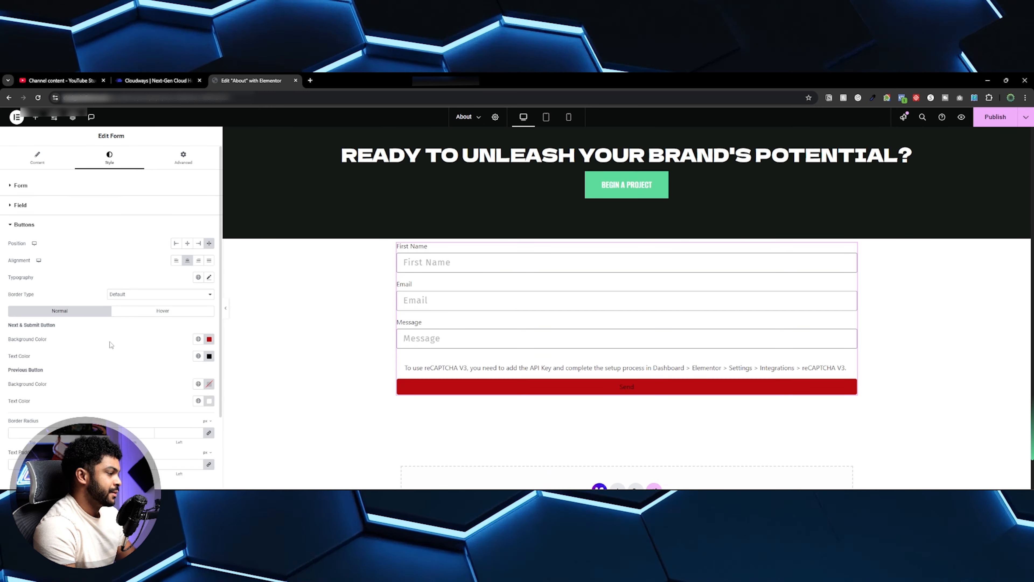
- Check the form's after-submit actions and set the notification email's subject to "New Contact Submission"
{"action": "left_click", "coordinate": [37, 156]}
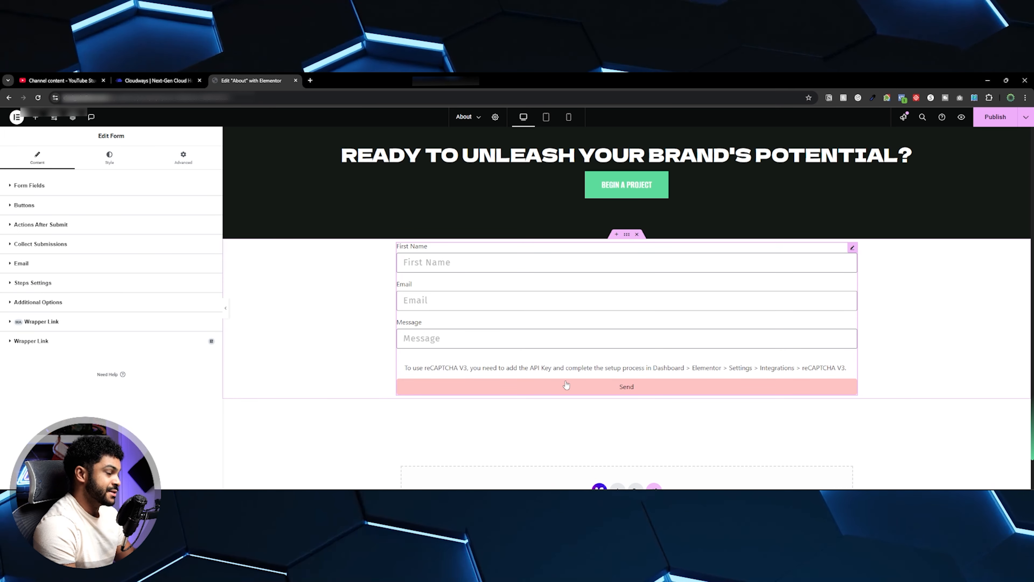
{"action": "left_click", "coordinate": [28, 225]}
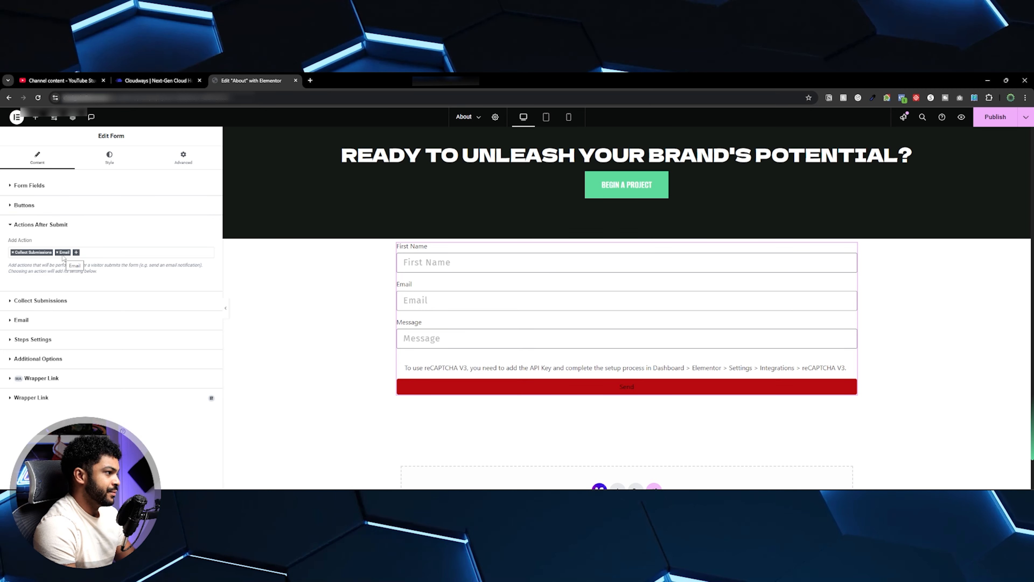
{"action": "left_click", "coordinate": [82, 319]}
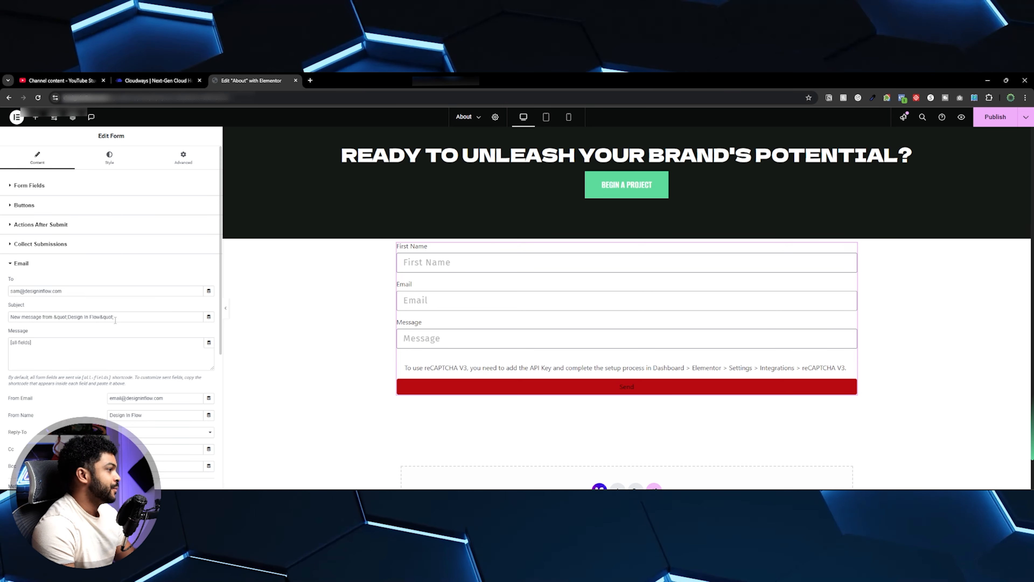
{"action": "scroll", "coordinate": [120, 302], "scroll_direction": "down", "scroll_amount": 1}
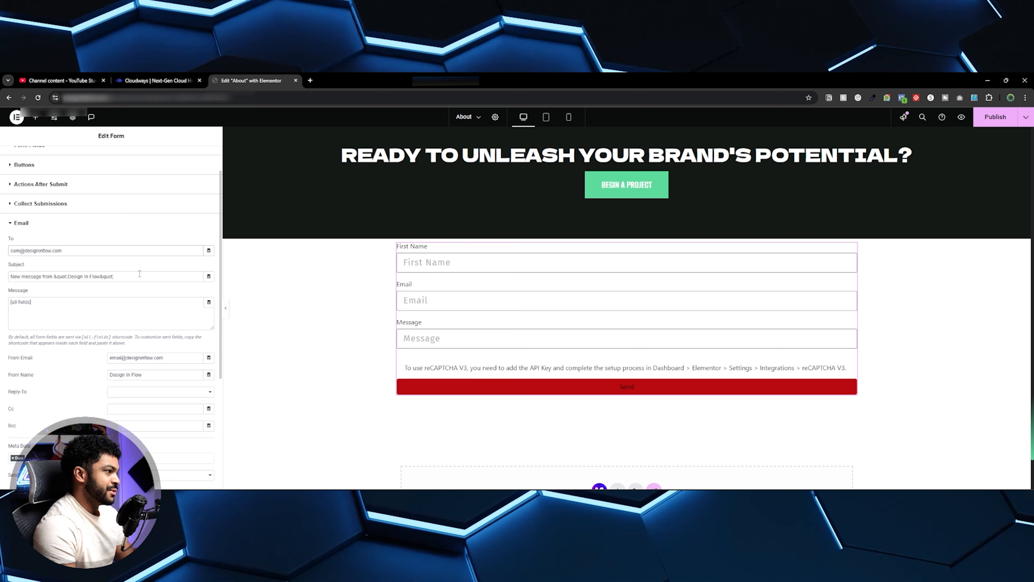
{"action": "left_click_drag", "start_coordinate": [139, 275], "coordinate": [2, 278]}
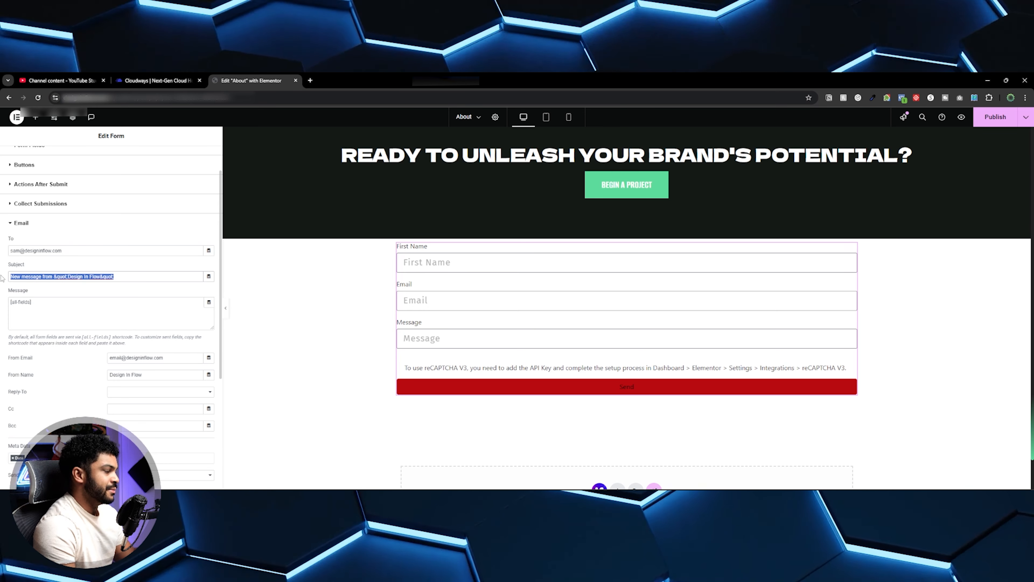
{"action": "key", "text": "Right"}
{"action": "key", "text": "ctrl+a"}
{"action": "type", "text": "New CO"}
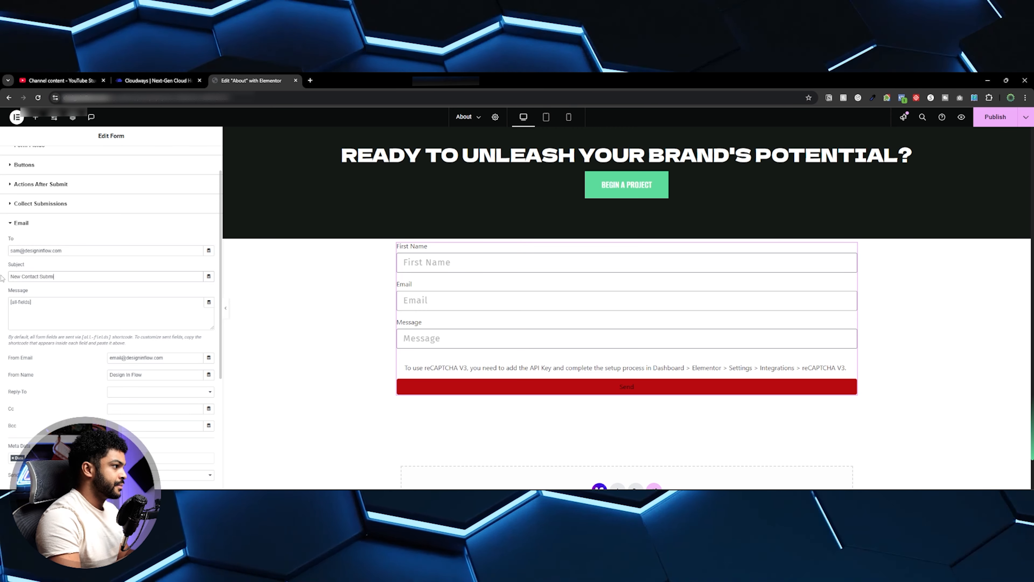
{"action": "type", "text": "ntact Submission"}
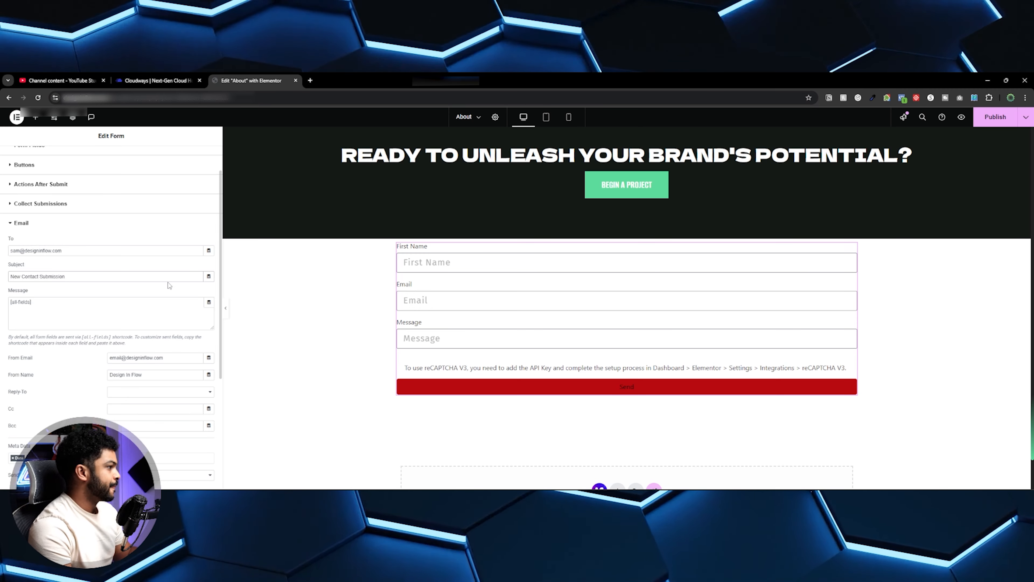
- Change the mailbox name in the notification's From Email address to "support", keeping the same domain
{"action": "scroll", "coordinate": [75, 298], "scroll_direction": "down", "scroll_amount": 1}
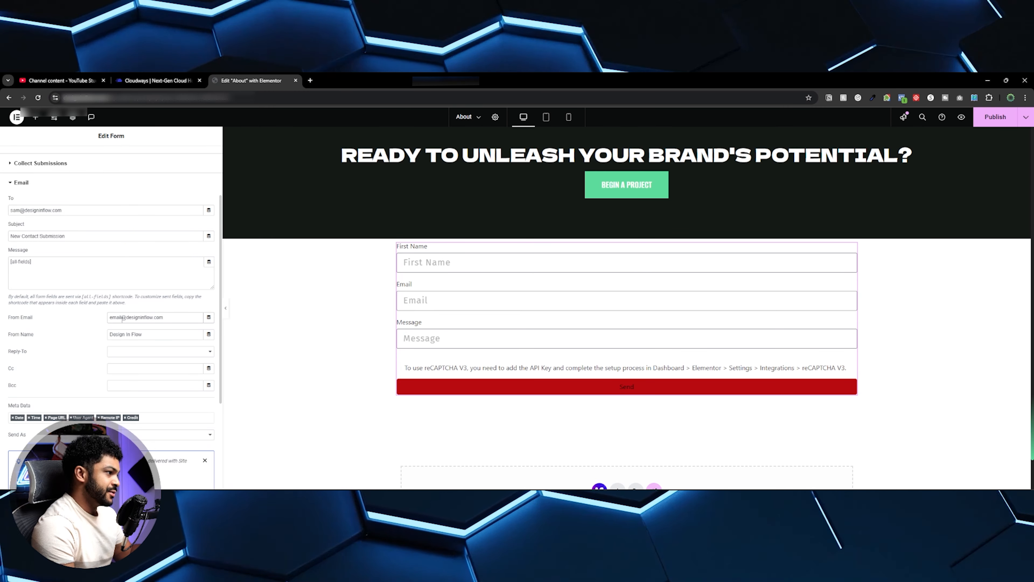
{"action": "type", "text": "support"}
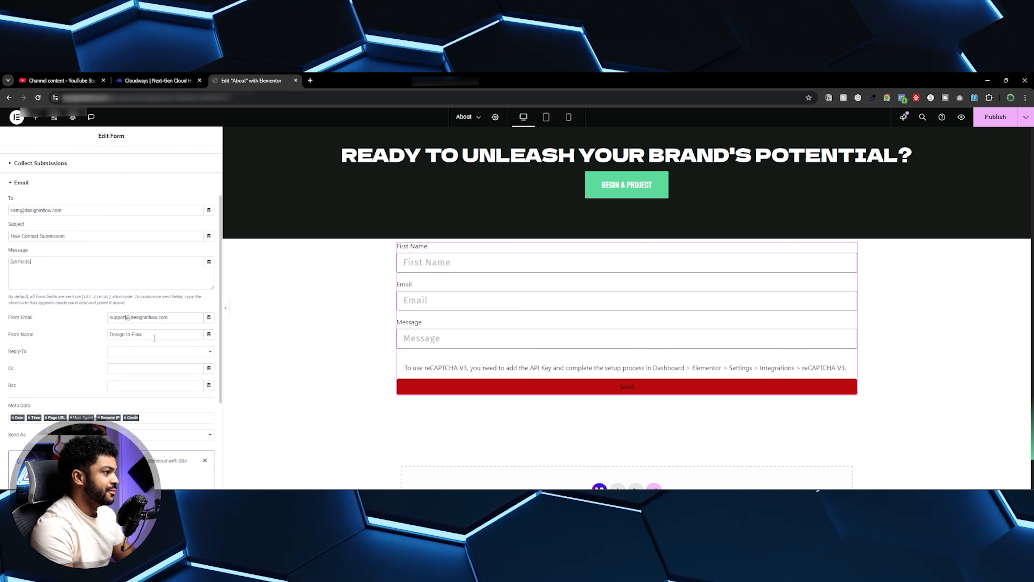
- Examine the Reply-To choices and the remaining settings of the notification email
{"action": "left_click", "coordinate": [215, 356]}
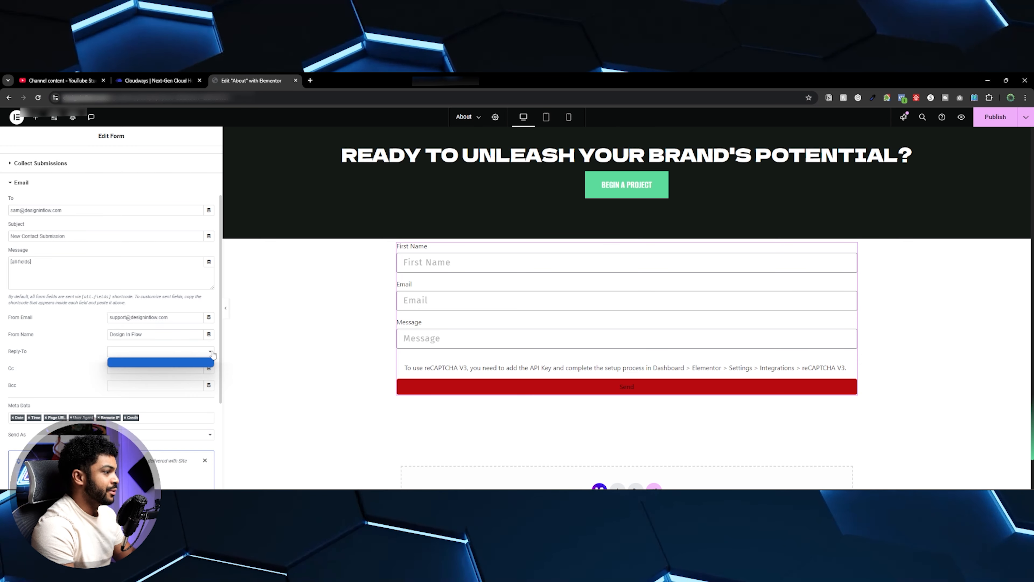
{"action": "left_click", "coordinate": [212, 355]}
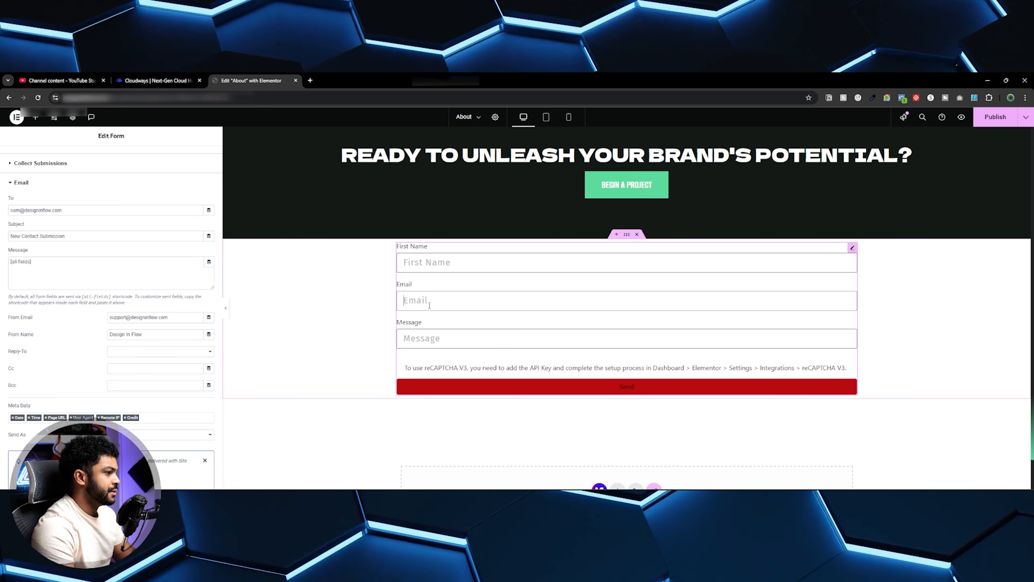
{"action": "left_click", "coordinate": [159, 351]}
{"action": "left_click", "coordinate": [165, 353]}
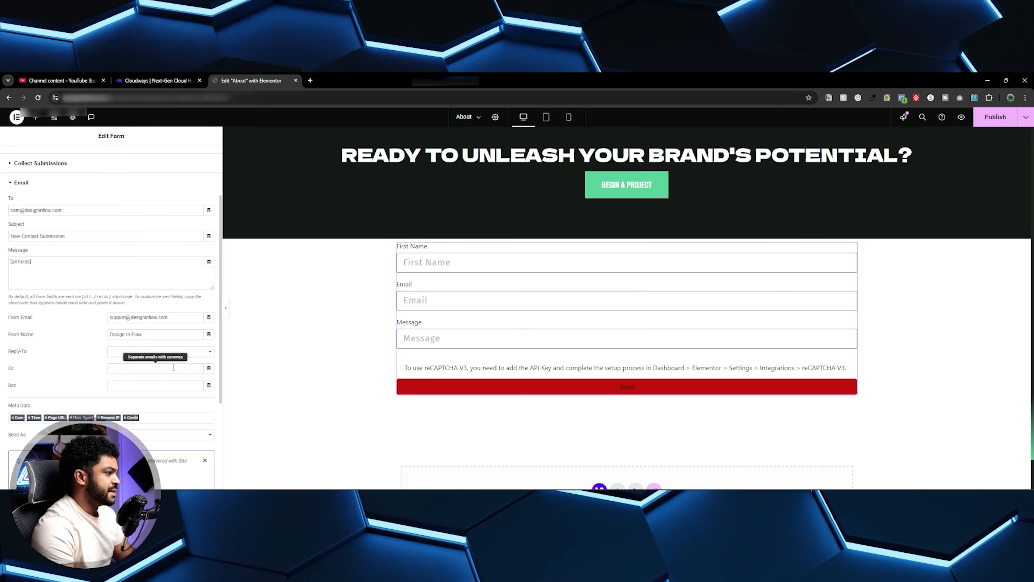
{"action": "left_click", "coordinate": [211, 352]}
{"action": "left_click", "coordinate": [212, 353]}
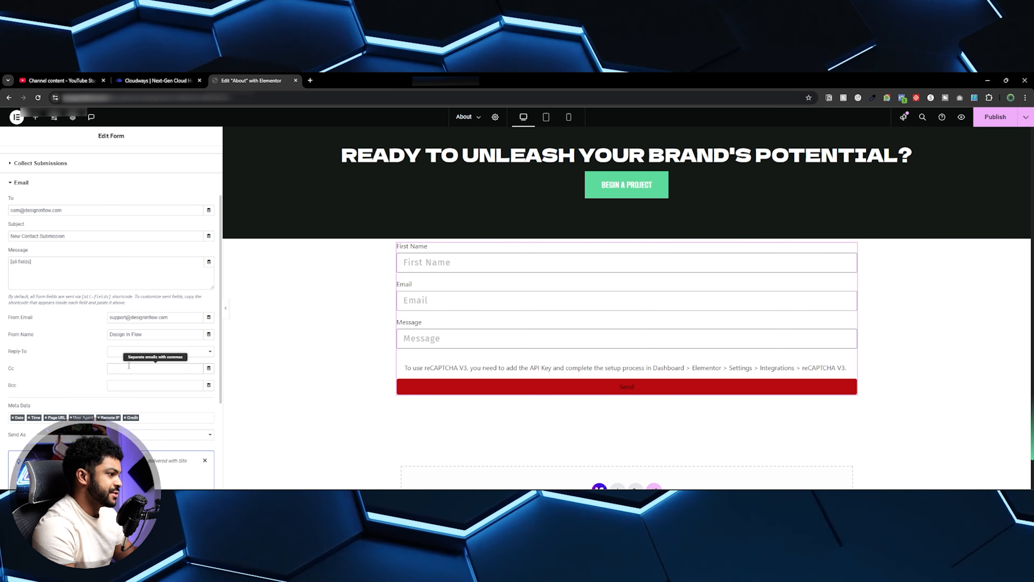
{"action": "scroll", "coordinate": [126, 365], "scroll_direction": "down", "scroll_amount": 4}
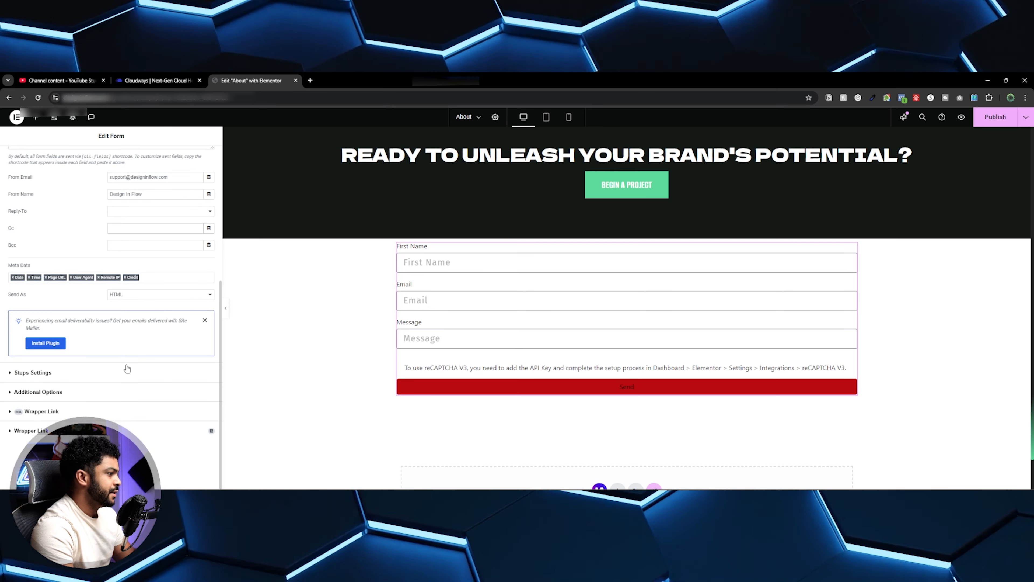
{"action": "scroll", "coordinate": [127, 365], "scroll_direction": "up", "scroll_amount": 6}
{"action": "left_click", "coordinate": [23, 263]}
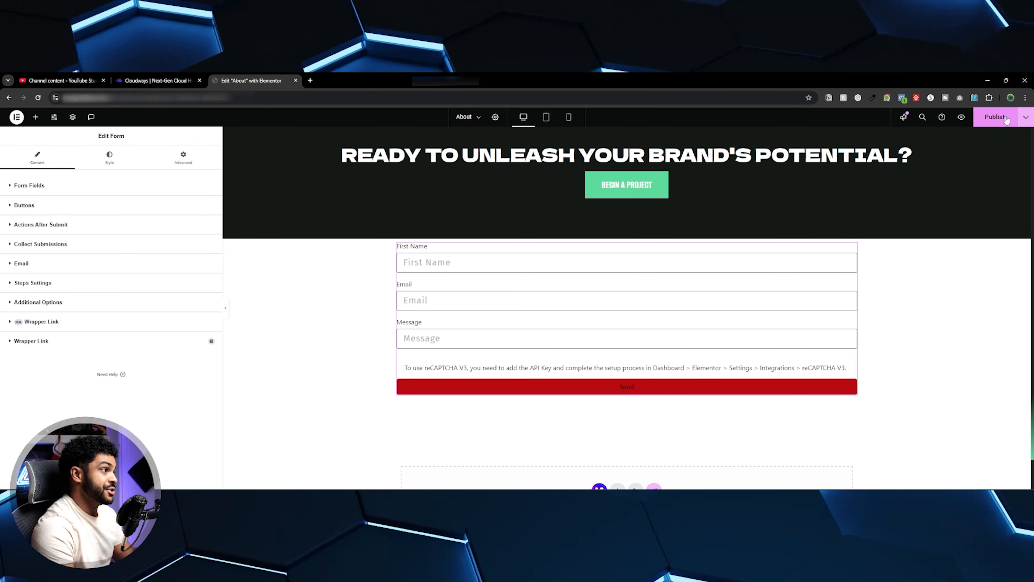
- Check the form's after-submit actions and open Elementor's Submissions list in the WordPress dashboard
{"action": "left_click", "coordinate": [122, 224]}
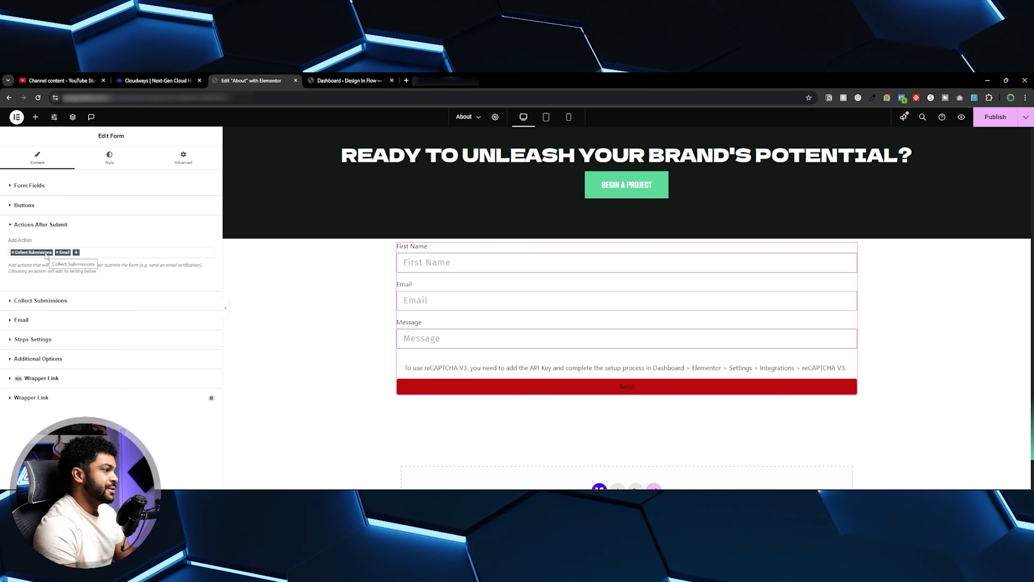
{"action": "left_click", "coordinate": [341, 79]}
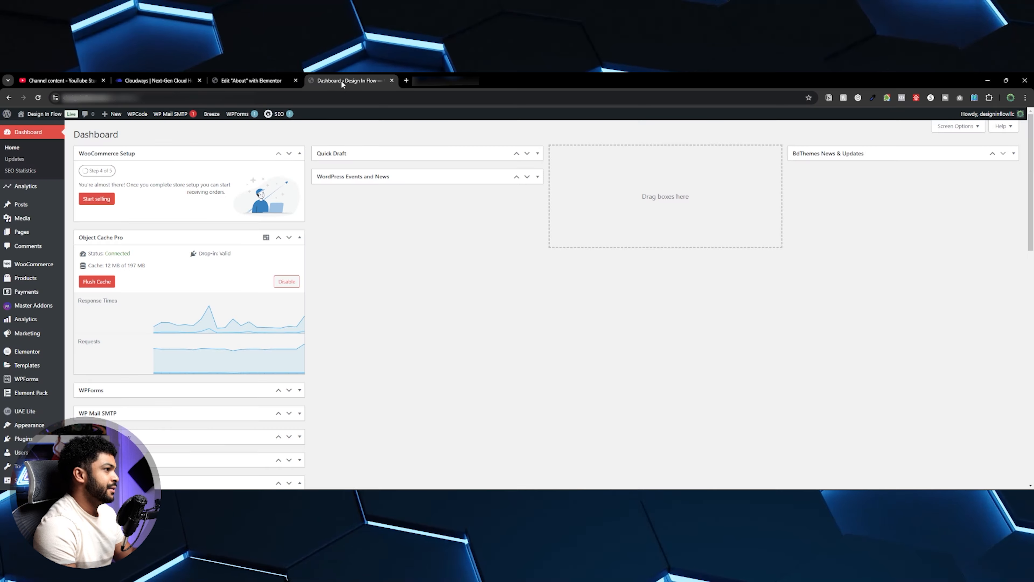
{"action": "mouse_move", "coordinate": [31, 354]}
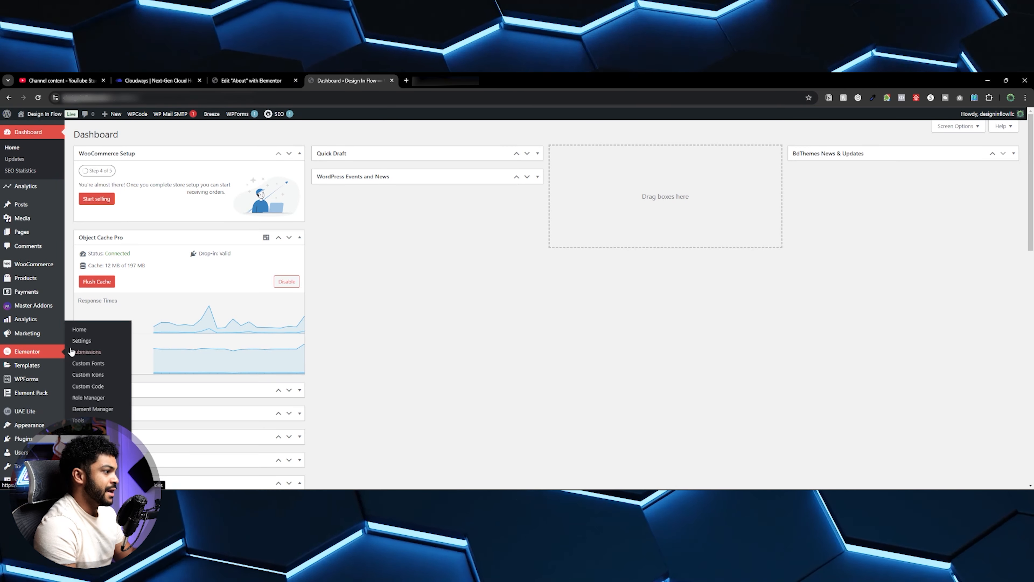
{"action": "left_click", "coordinate": [93, 356]}
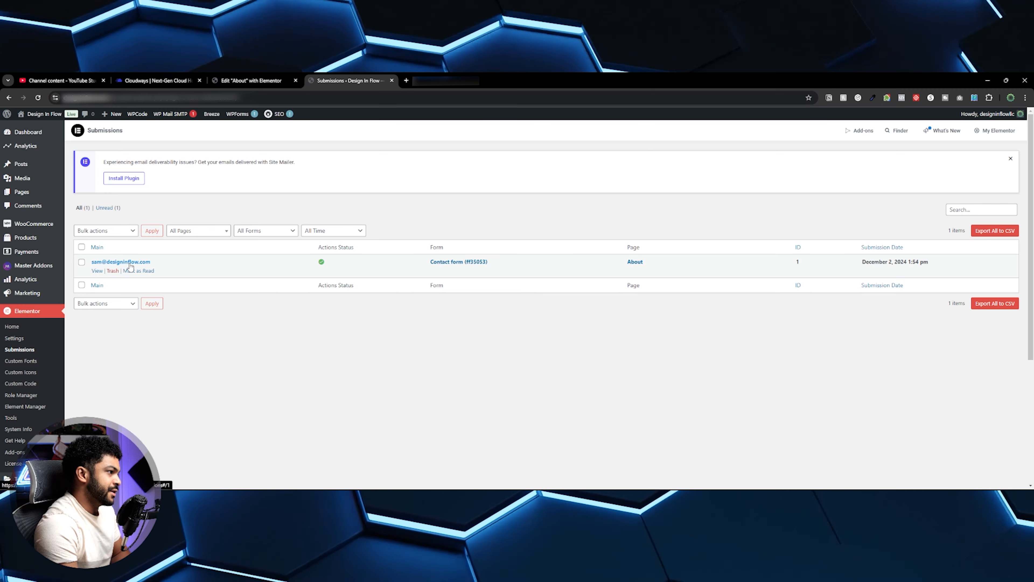
- Open the contact form submission from the About page and examine its submitted message
{"action": "left_click", "coordinate": [117, 271]}
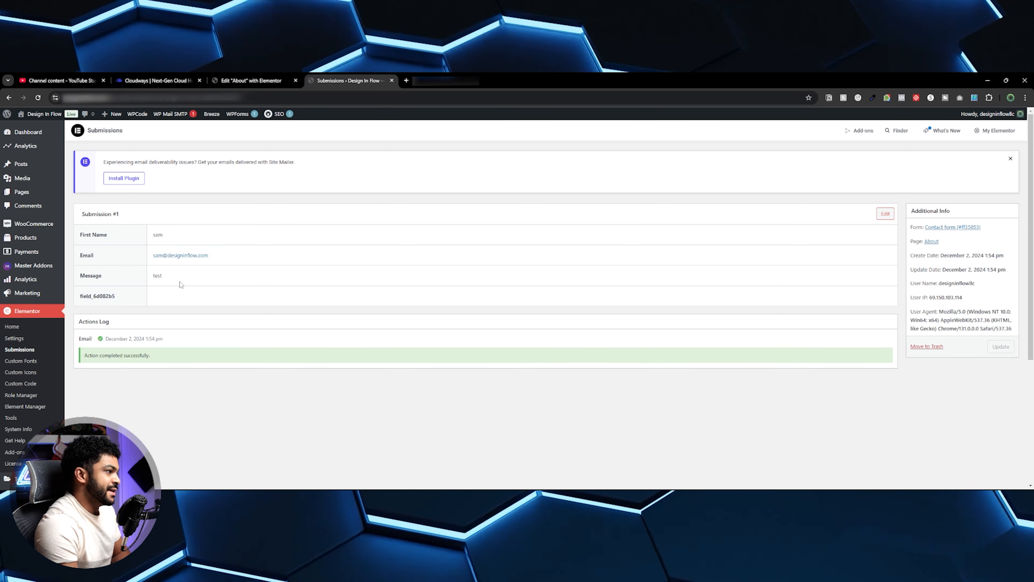
{"action": "left_click_drag", "start_coordinate": [163, 276], "coordinate": [153, 277]}
{"action": "left_click", "coordinate": [160, 278]}
{"action": "double_click", "coordinate": [157, 276]}
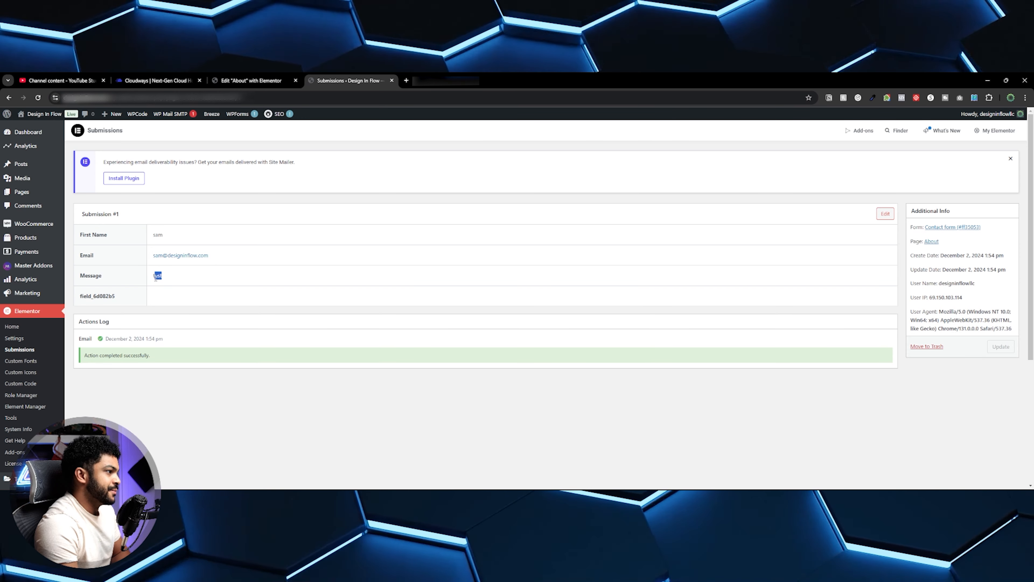